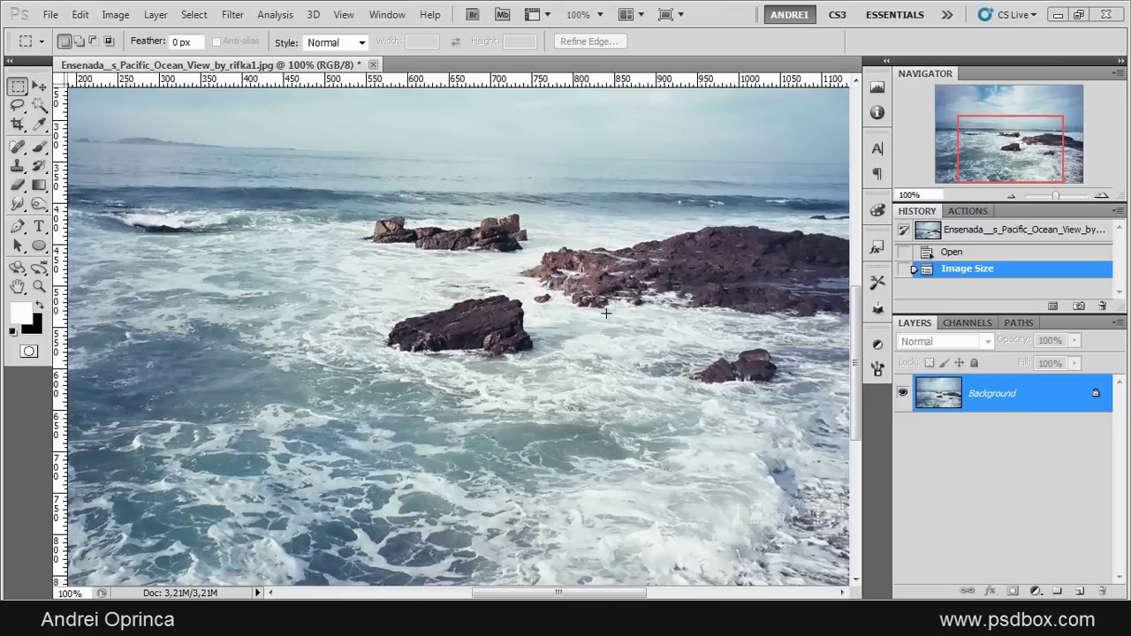
- Browse the Image > Adjustments menu and the adjustment layer list without applying anything
left_click(116, 16)
mouse_move(156, 59)
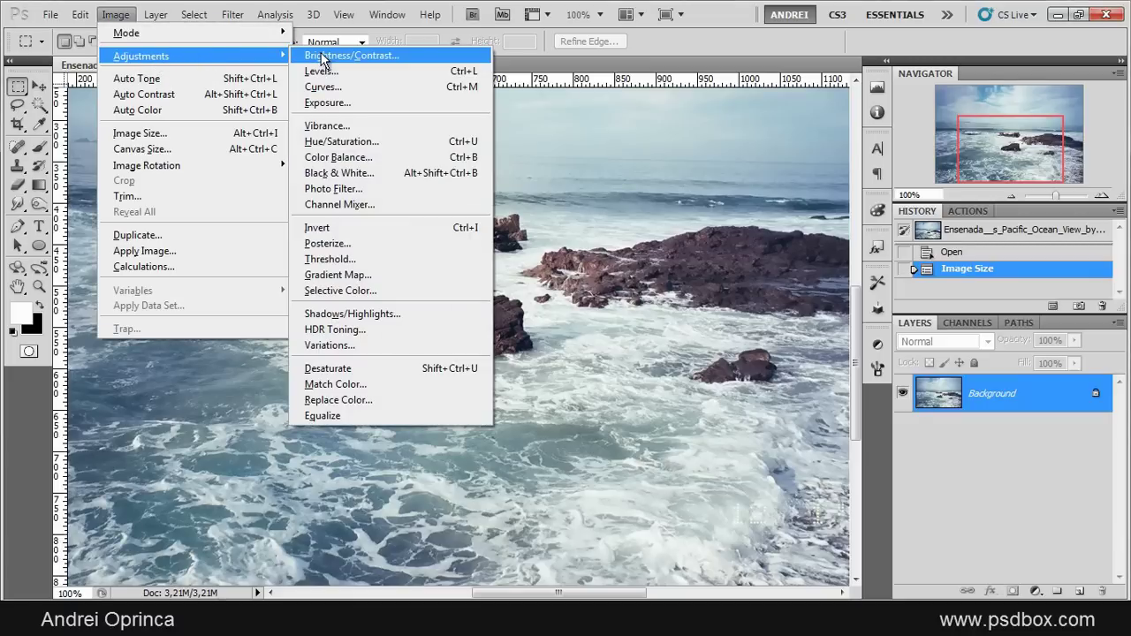
left_click(1006, 399)
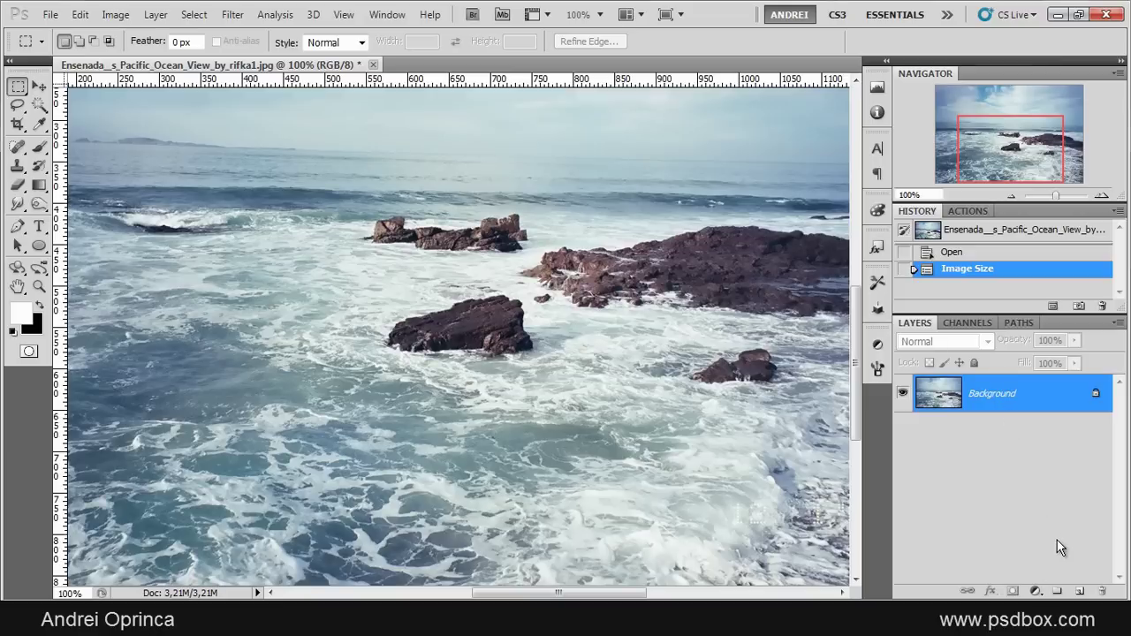
left_click(1036, 591)
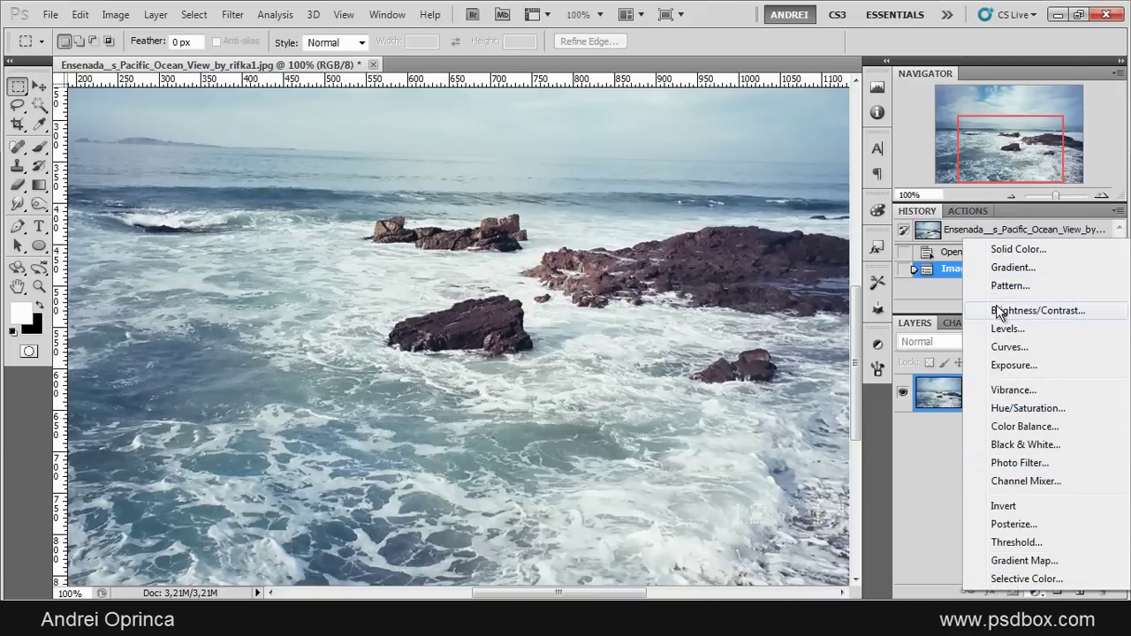
left_click(934, 419)
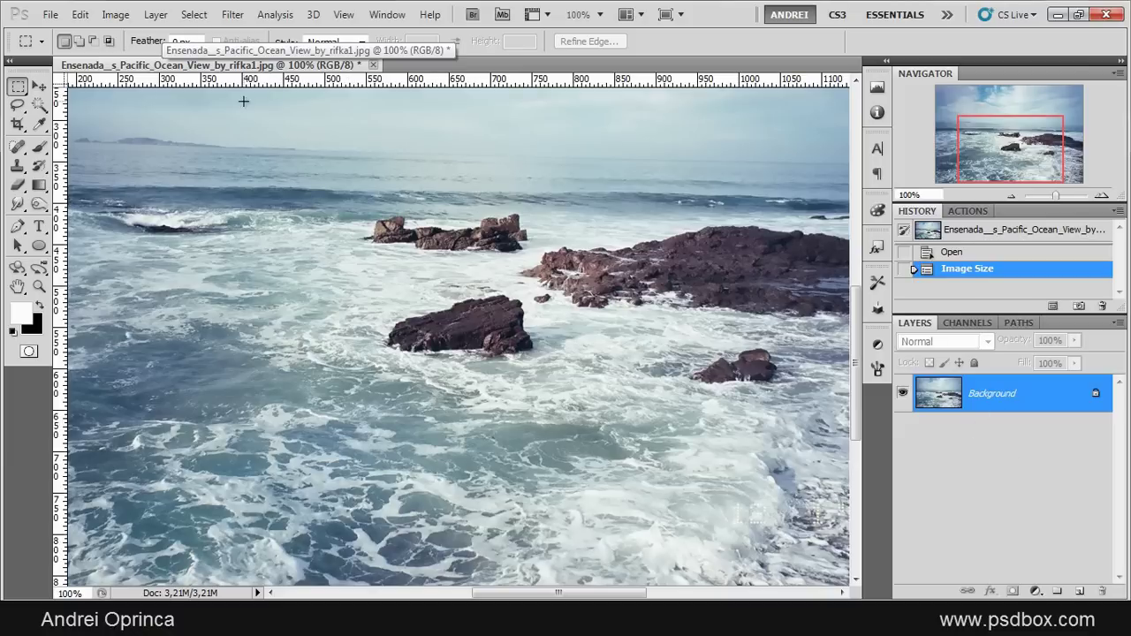
left_click(162, 18)
mouse_move(207, 160)
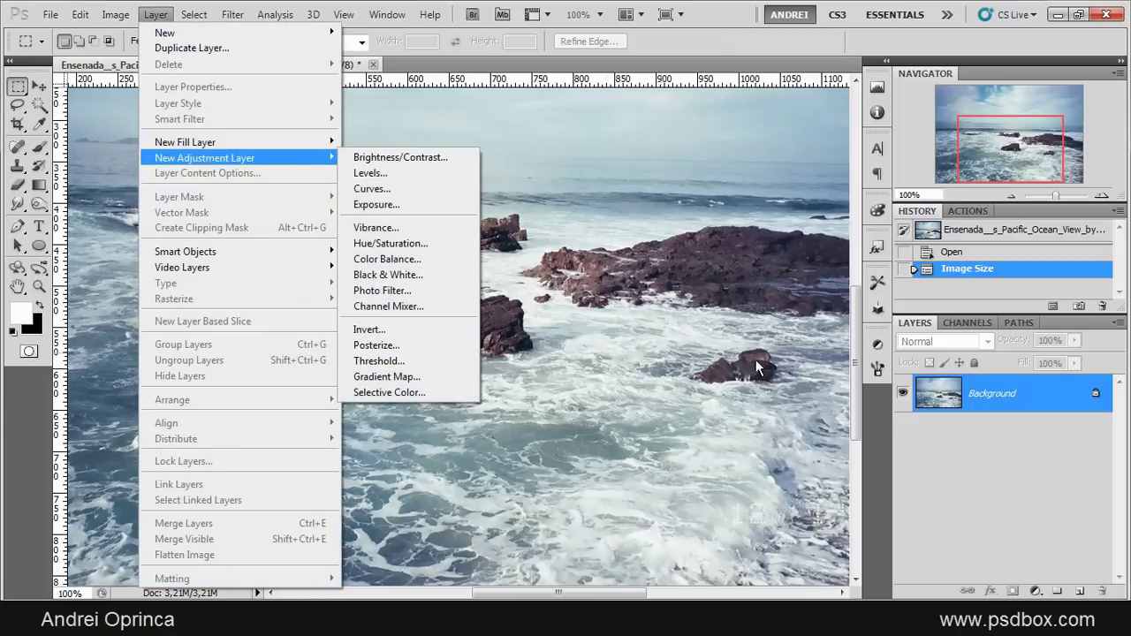
left_click(1041, 411)
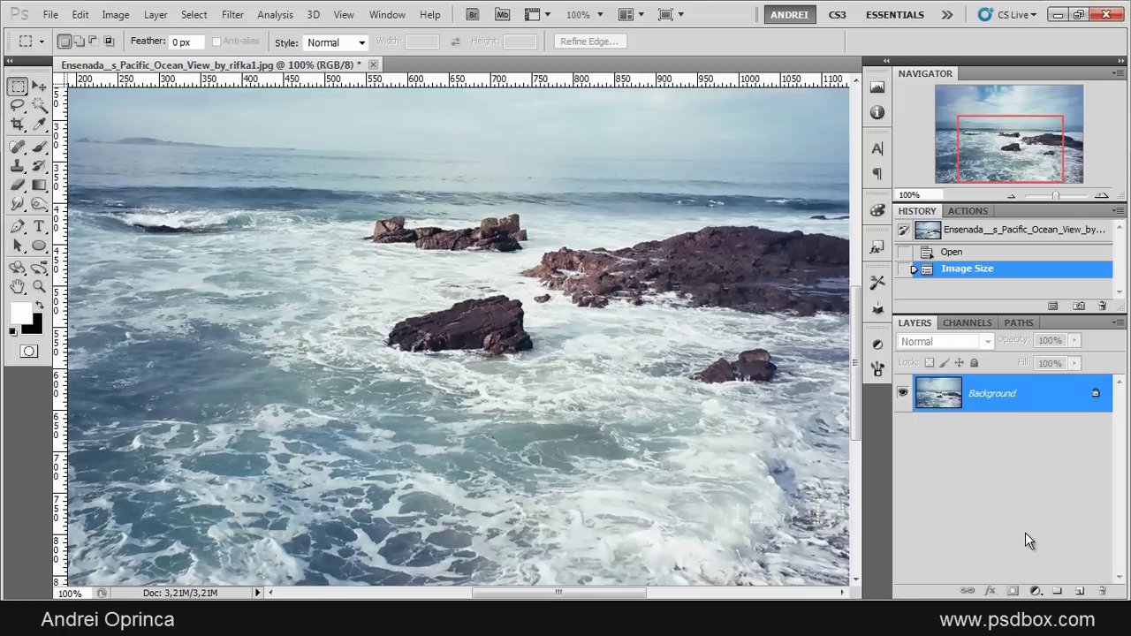
left_click(117, 20)
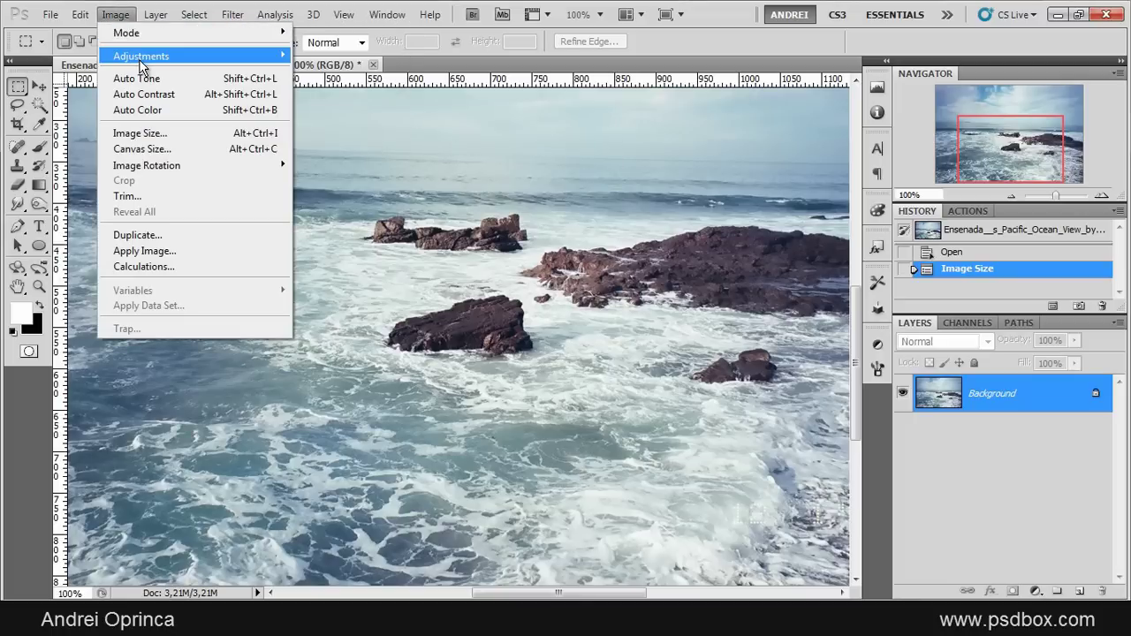
mouse_move(139, 62)
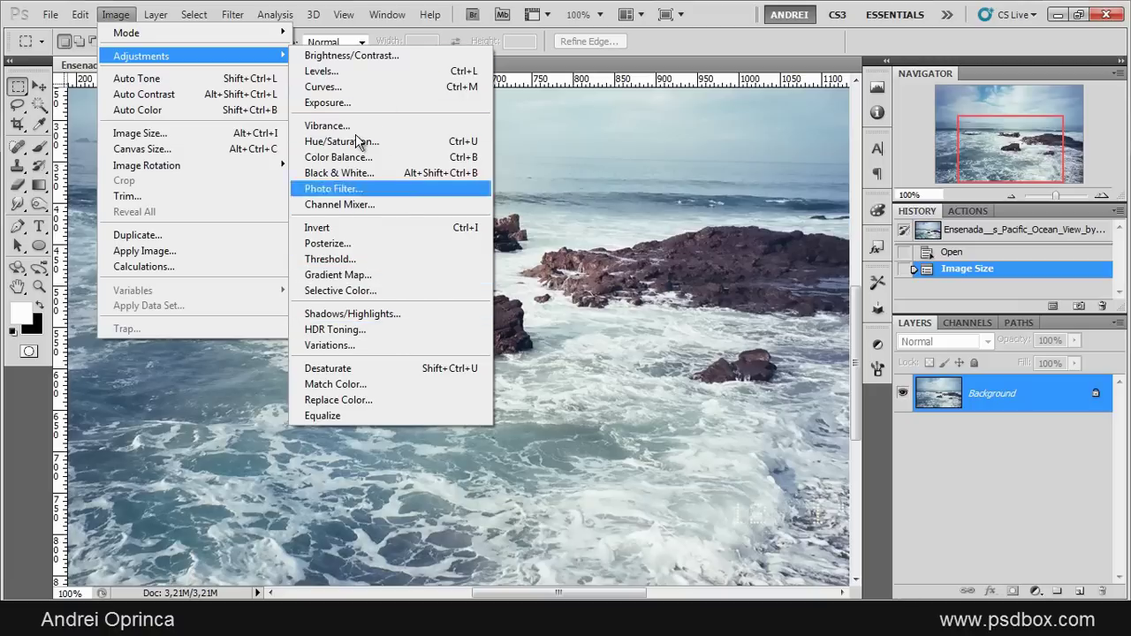
left_click(1037, 395)
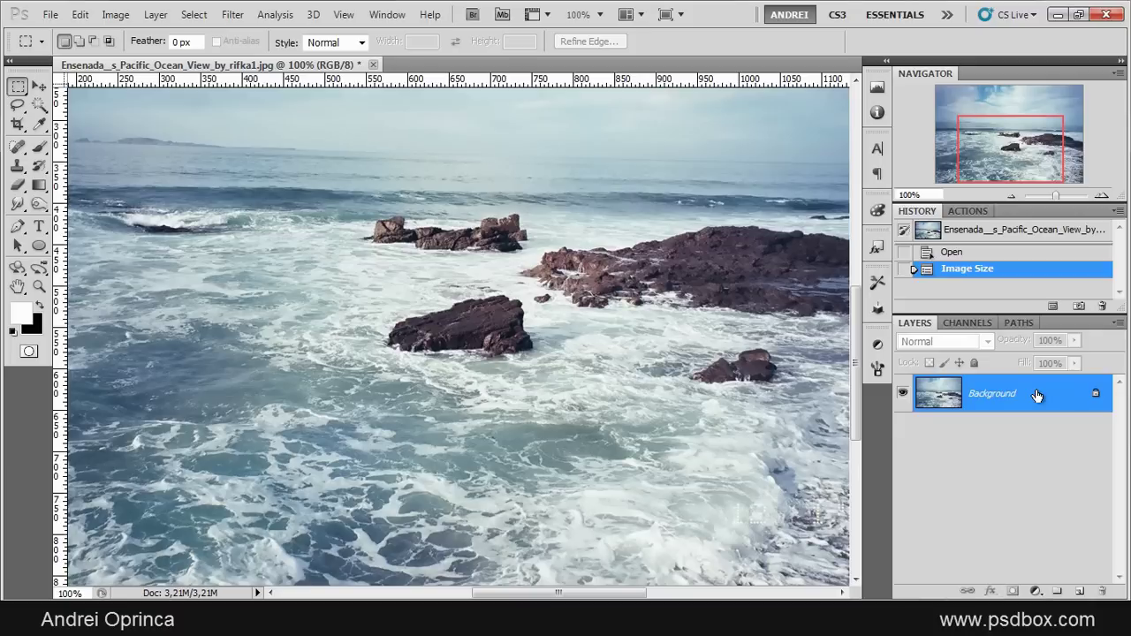
- Apply a direct Hue/Saturation adjustment raising the photo's saturation to +32
scroll(379, 290, "down", 1, "alt")
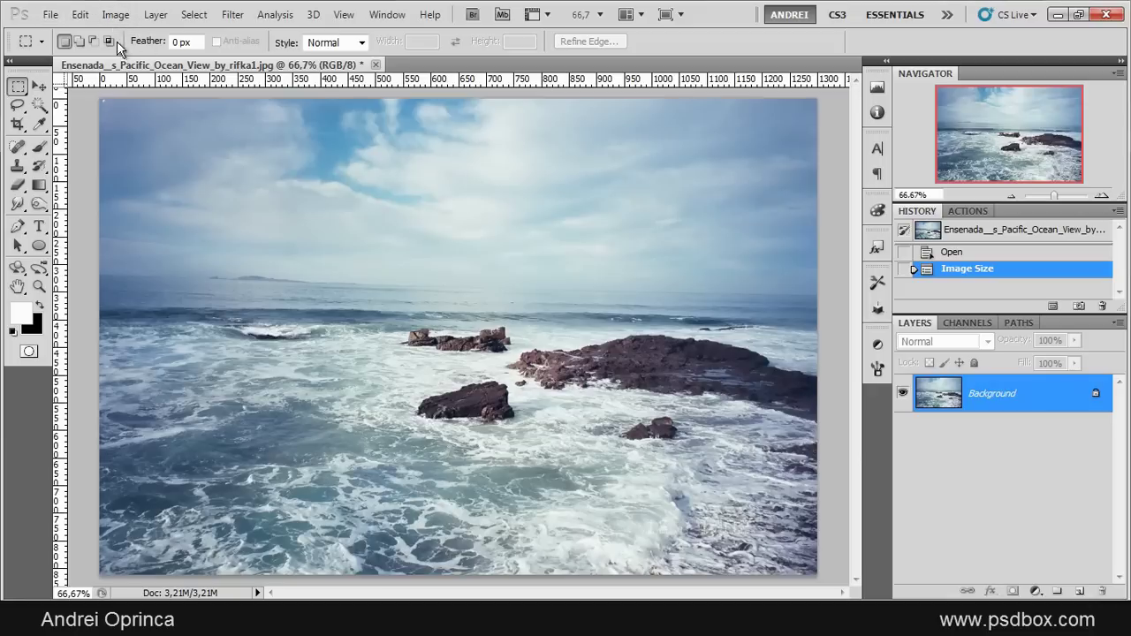
left_click(117, 15)
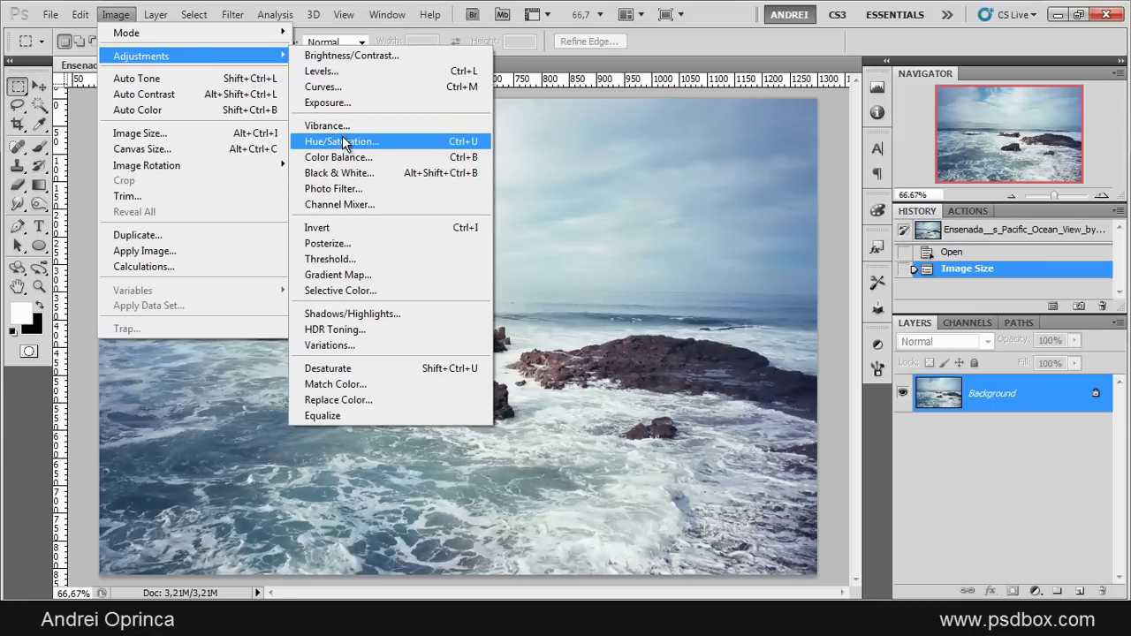
left_click(364, 150)
mouse_move(719, 185)
left_mouse_down()
mouse_move(619, 193)
mouse_move(621, 220)
mouse_move(618, 173)
mouse_move(699, 182)
left_mouse_up()
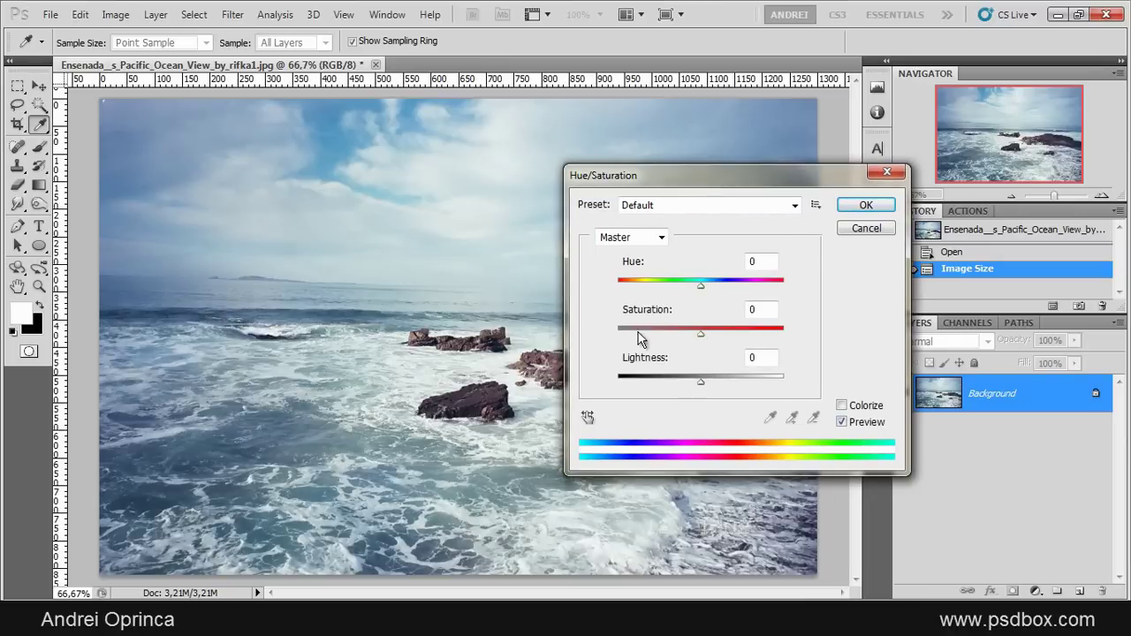
left_click_drag(702, 337, 732, 338)
left_click_drag(735, 177, 842, 195)
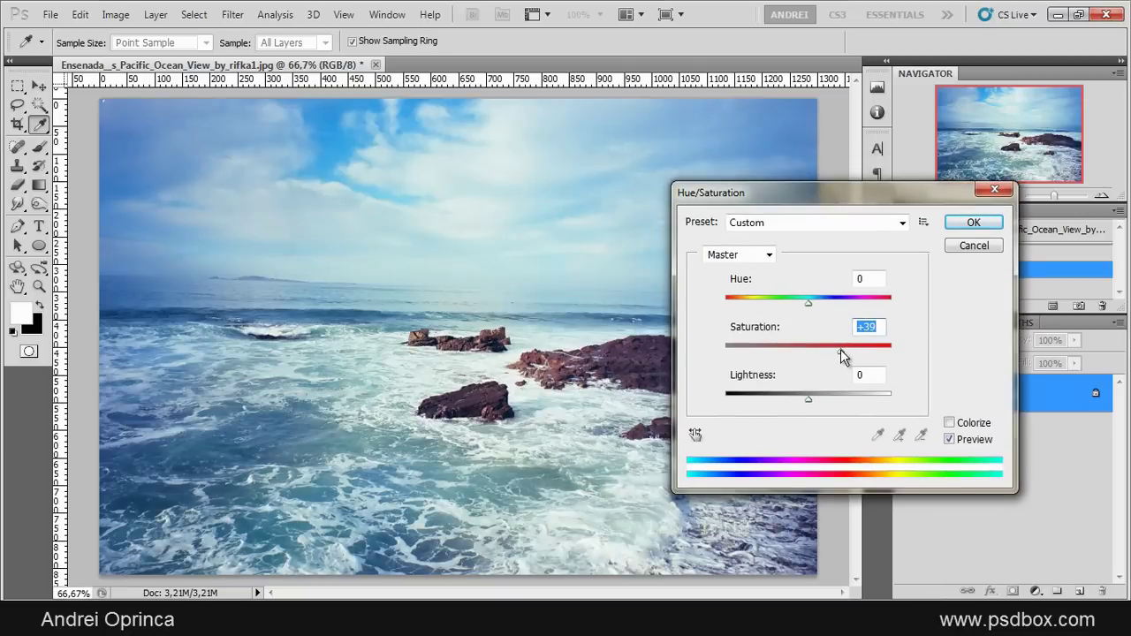
mouse_move(840, 351)
left_mouse_down()
mouse_move(822, 355)
mouse_move(835, 352)
left_mouse_up()
mouse_move(808, 304)
left_mouse_down()
mouse_move(775, 305)
mouse_move(811, 311)
left_mouse_up()
key("Down")
key("Down")
left_click(973, 221)
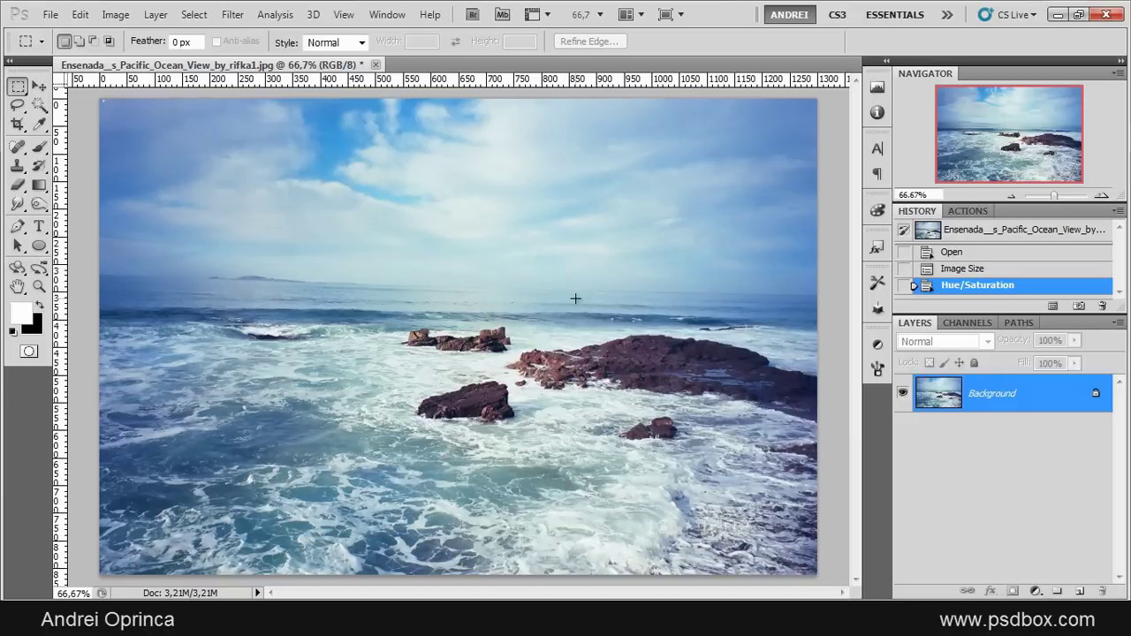
- Revert the direct change and add a Hue/Saturation layer with Saturation +15 and Hue +8
left_click(975, 270)
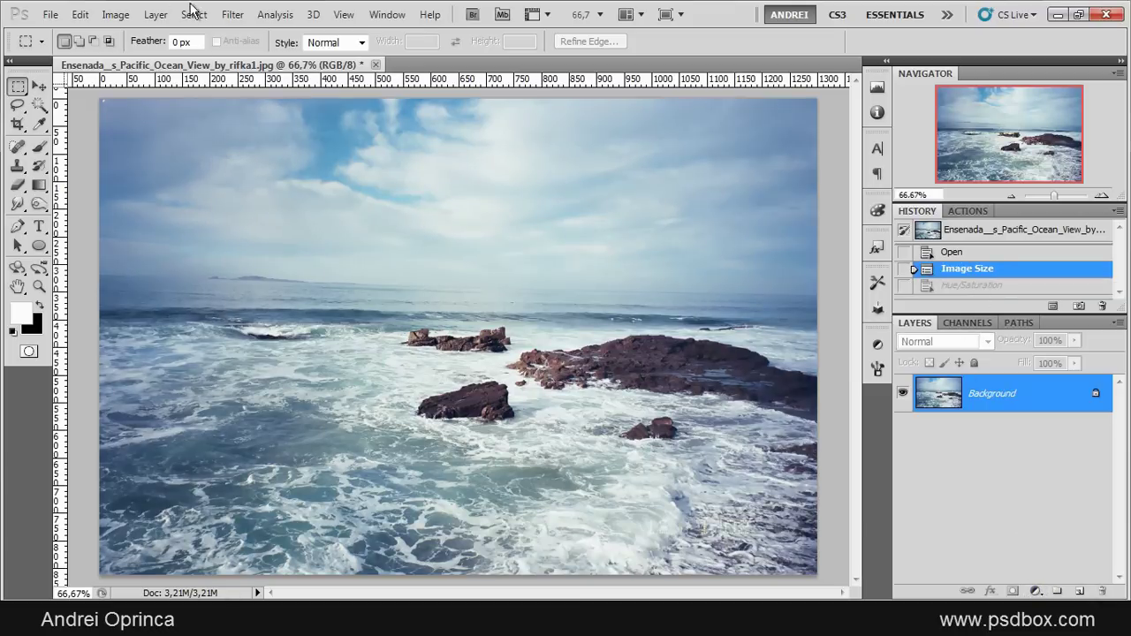
left_click(1034, 591)
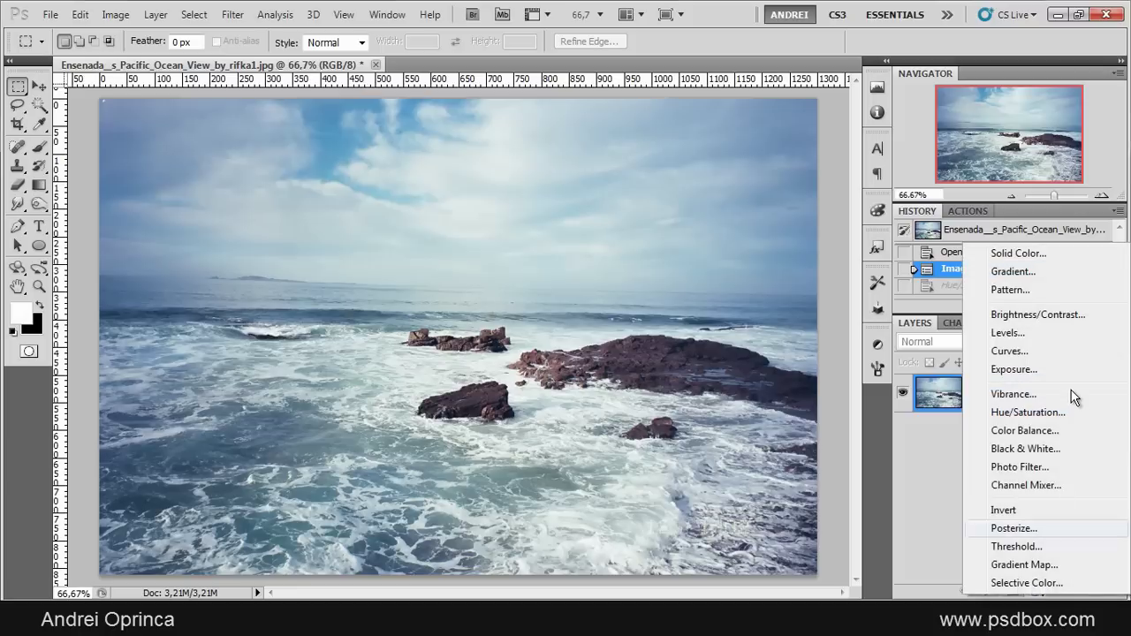
left_click(1054, 419)
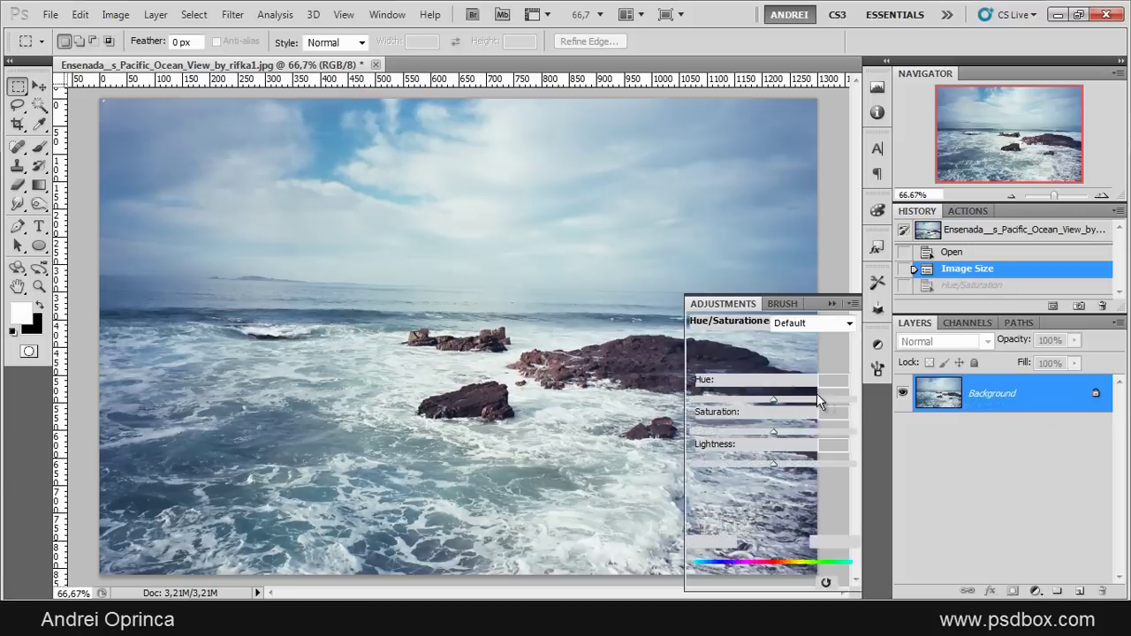
left_click_drag(773, 430, 785, 433)
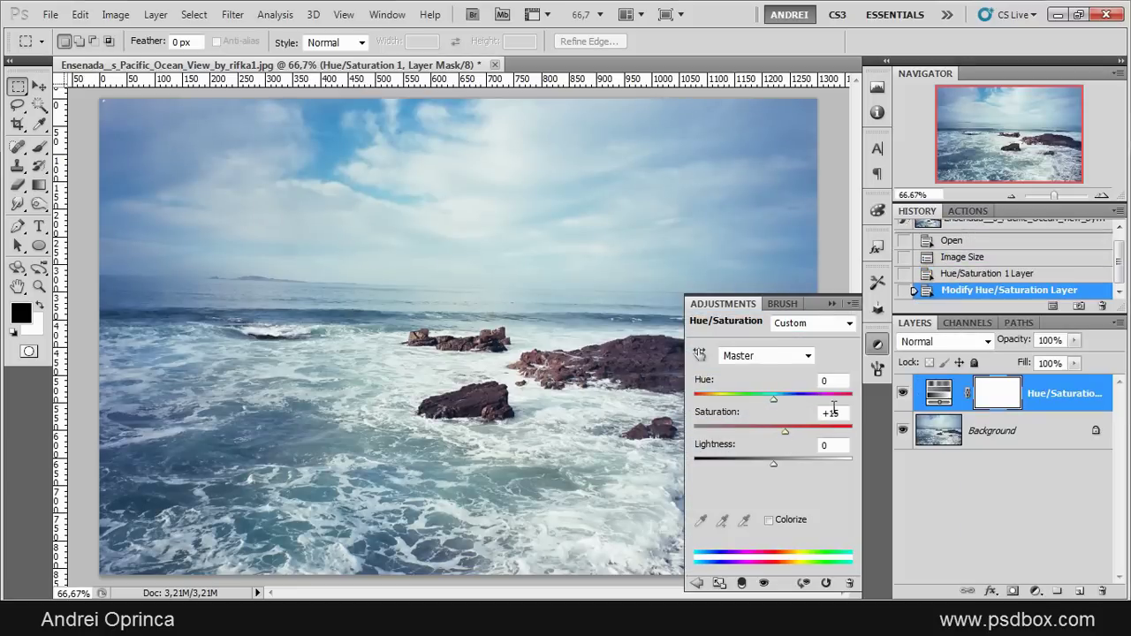
left_click(804, 382)
key("Up")
key("Up")
key("Up")
key("Up")
key("Up")
key("Up")
key("Up")
key("Up")
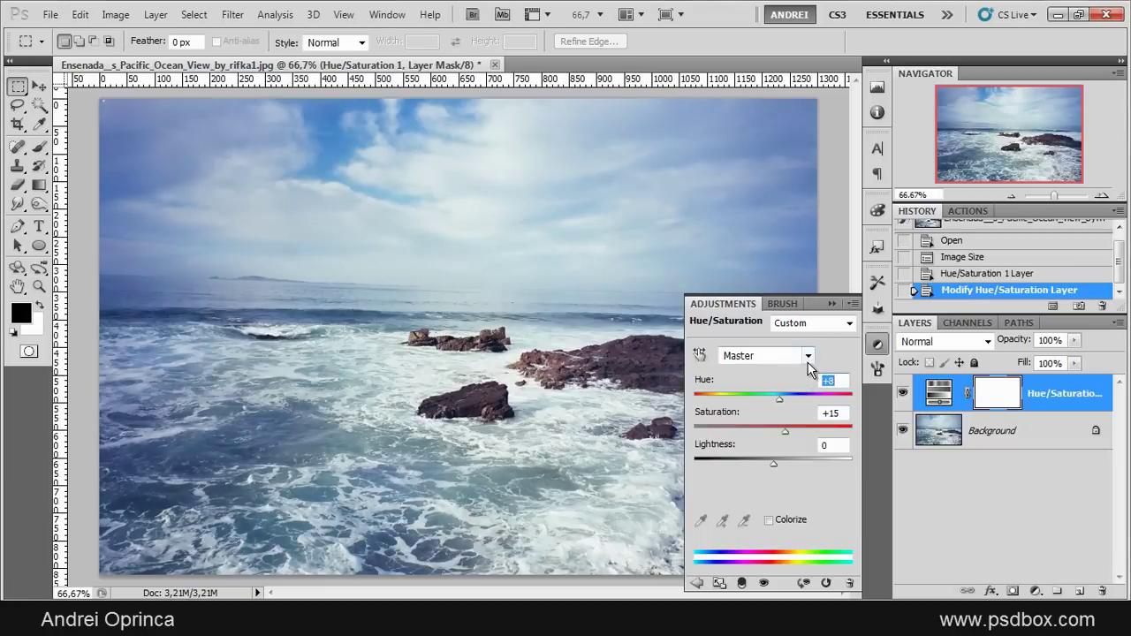
key("Return")
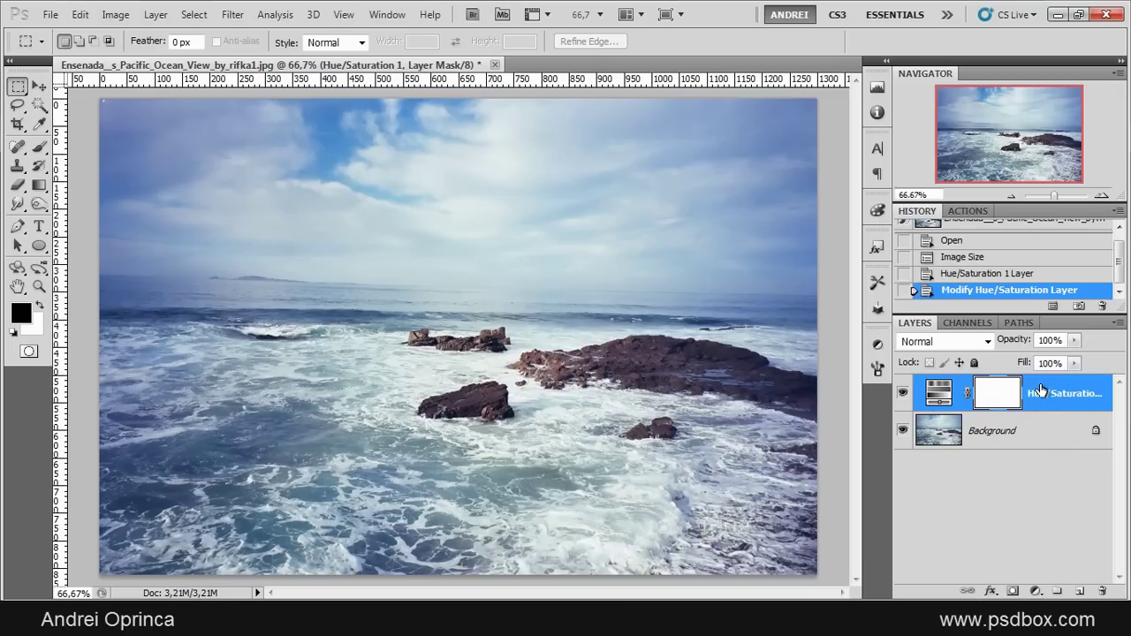
- Toggle the Hue/Saturation 1 layer to compare, then reset its Hue to 0
left_click(1041, 441)
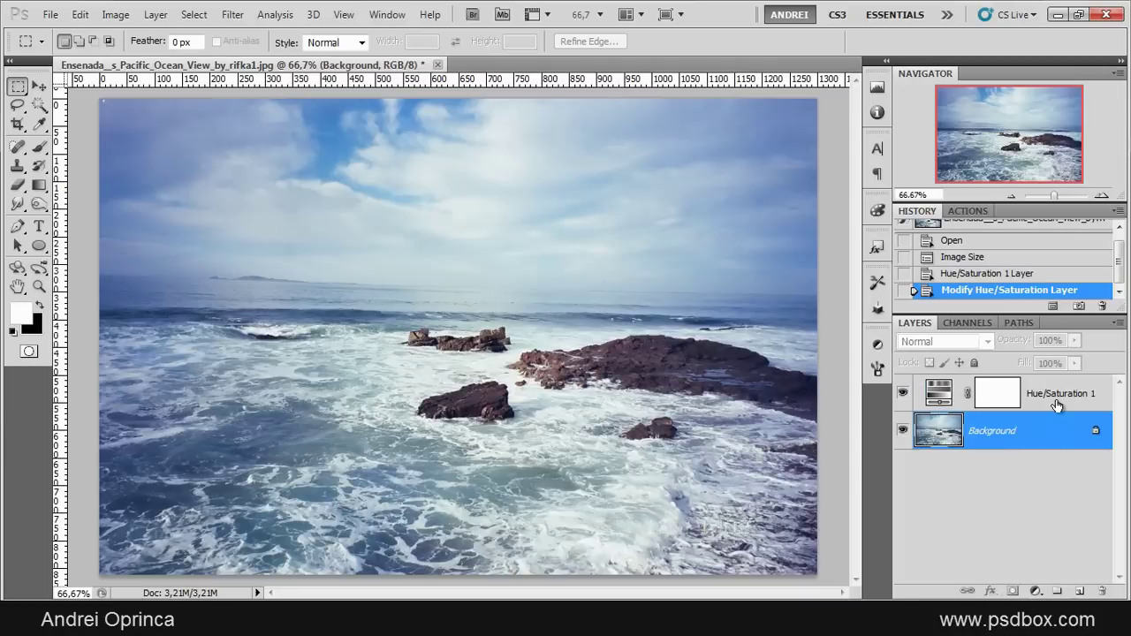
left_click(1058, 405)
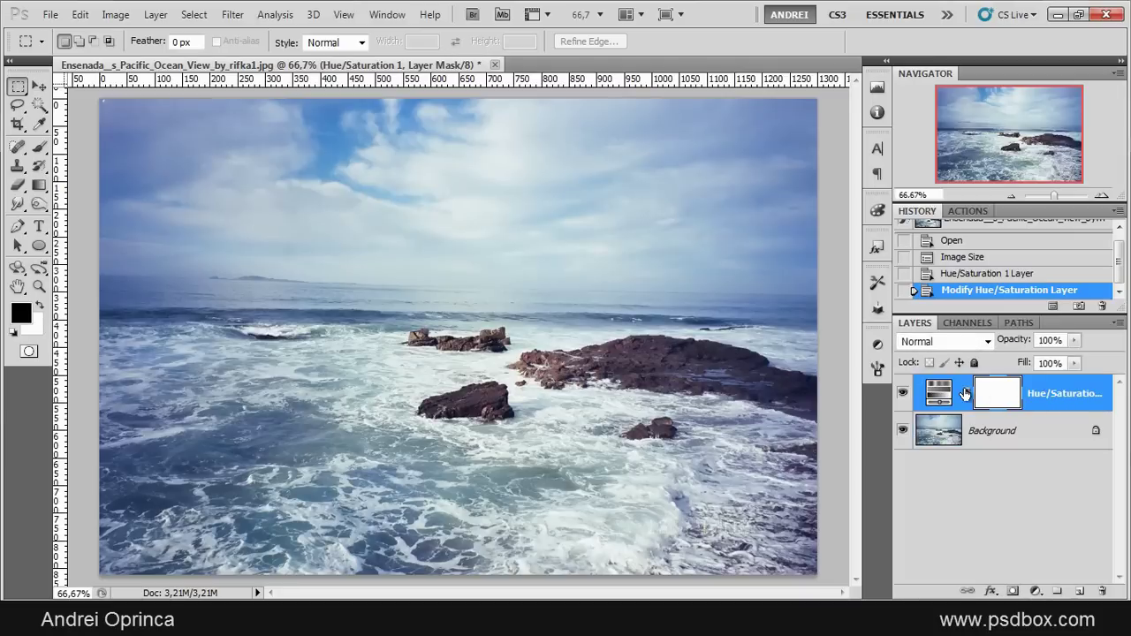
left_click(901, 393)
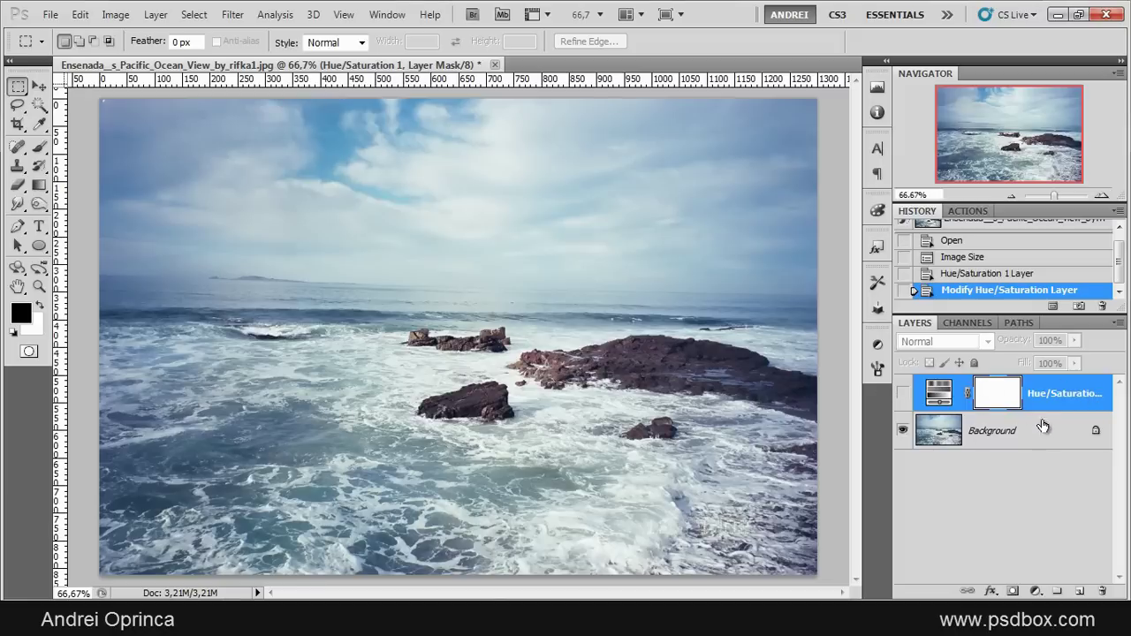
left_click(902, 394)
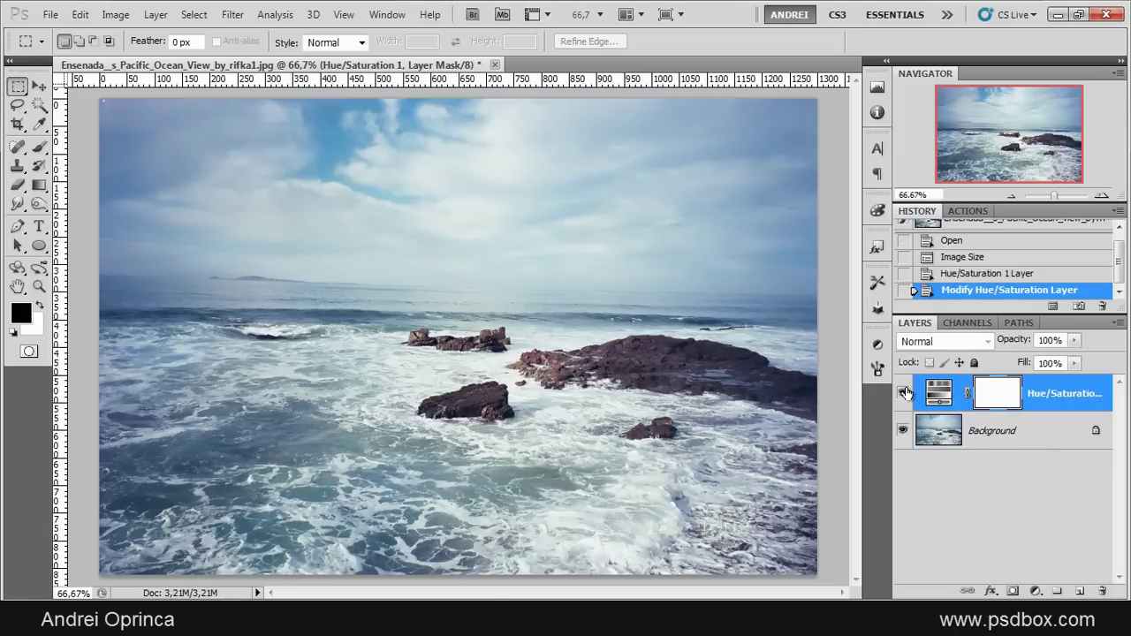
double_click(939, 393)
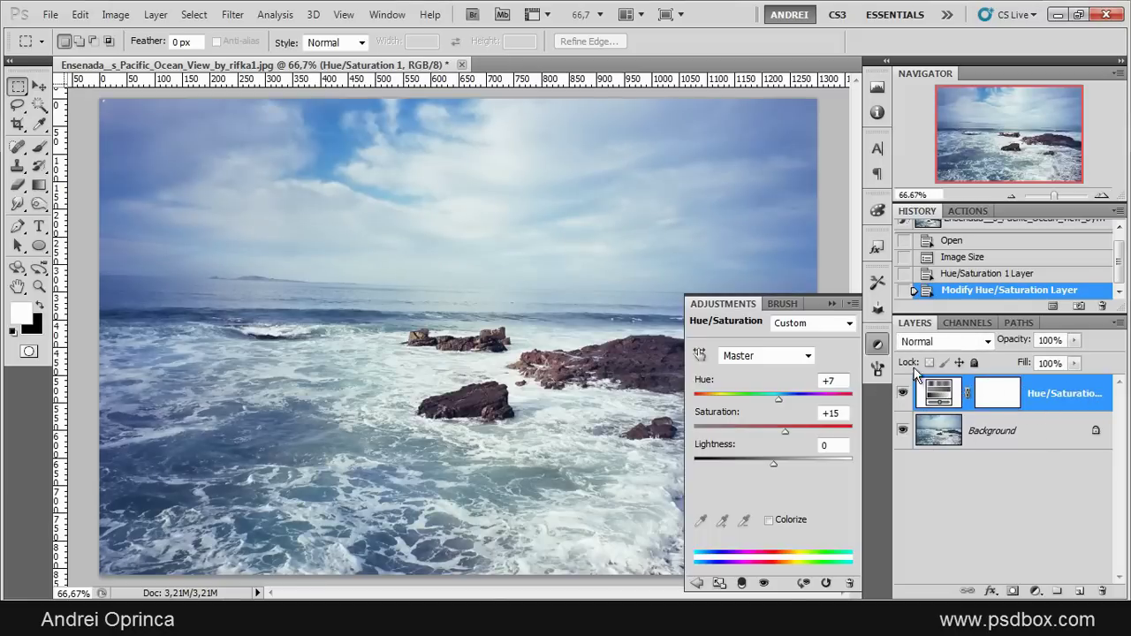
mouse_move(783, 400)
left_mouse_down()
mouse_move(733, 397)
mouse_move(784, 399)
left_mouse_up()
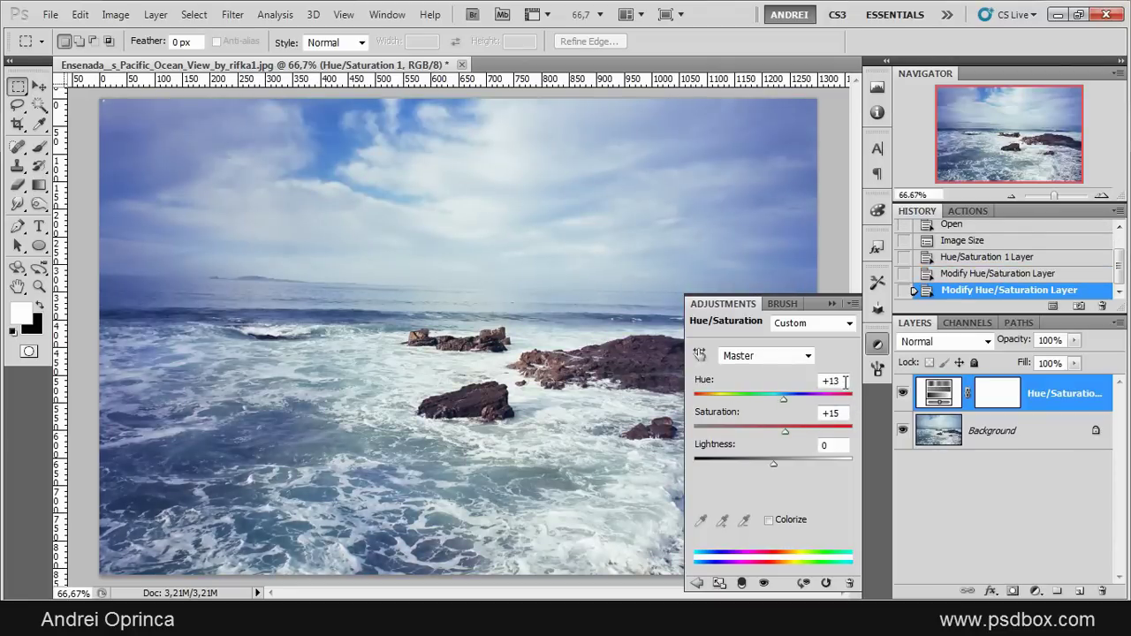
double_click(839, 382)
type("0")
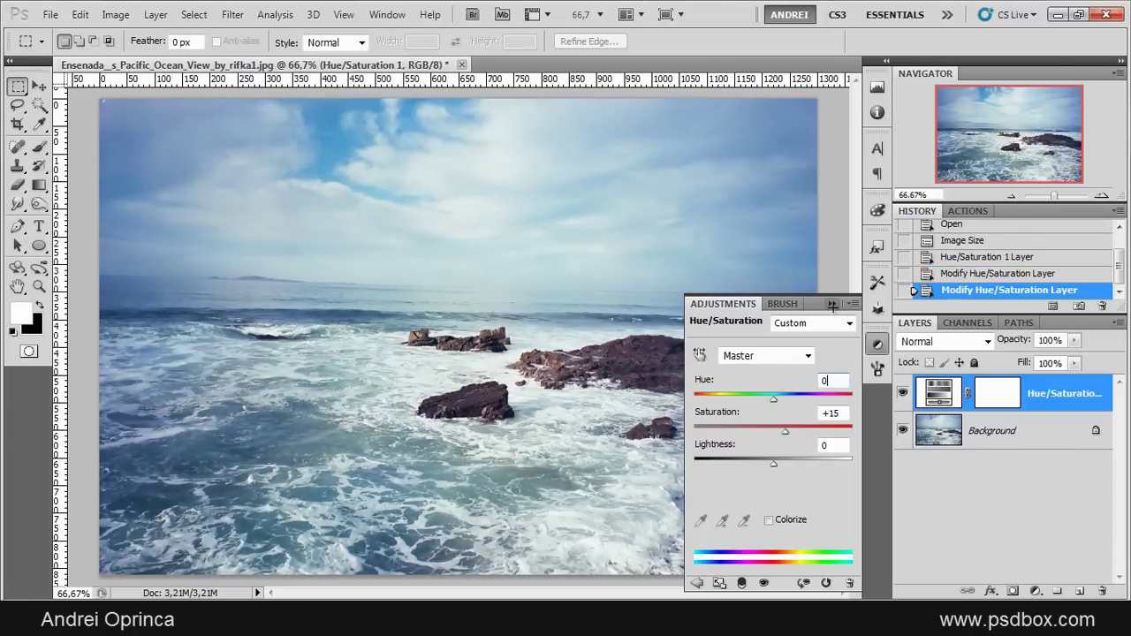
left_click(877, 344)
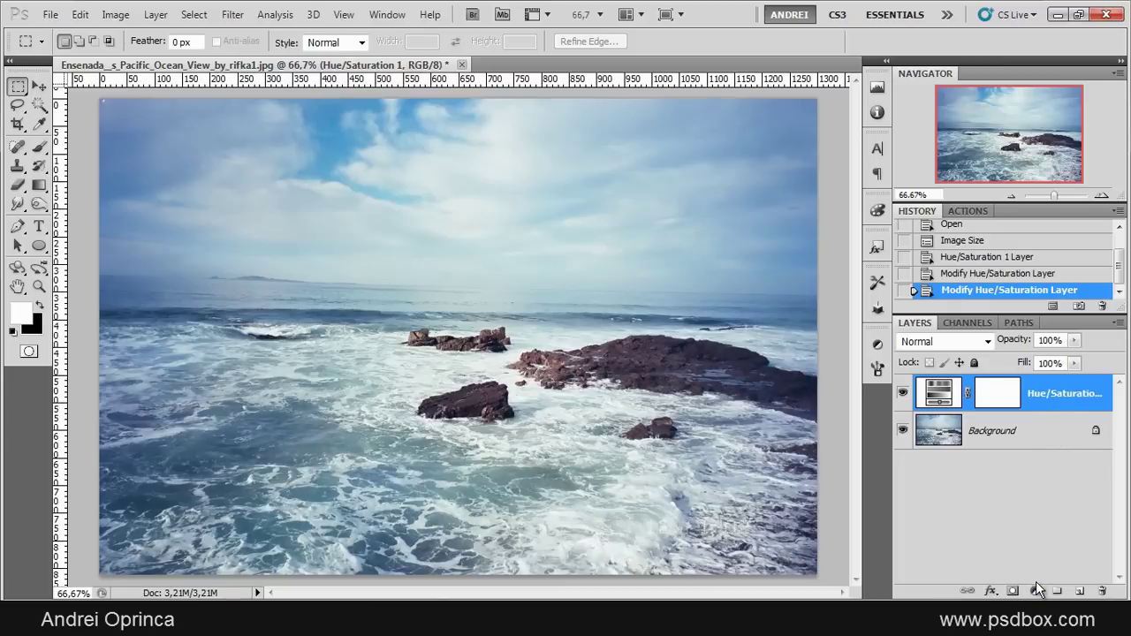
- Drop the layer's saturation to -100 for grayscale, then delete the Hue/Saturation 1 layer
double_click(942, 398)
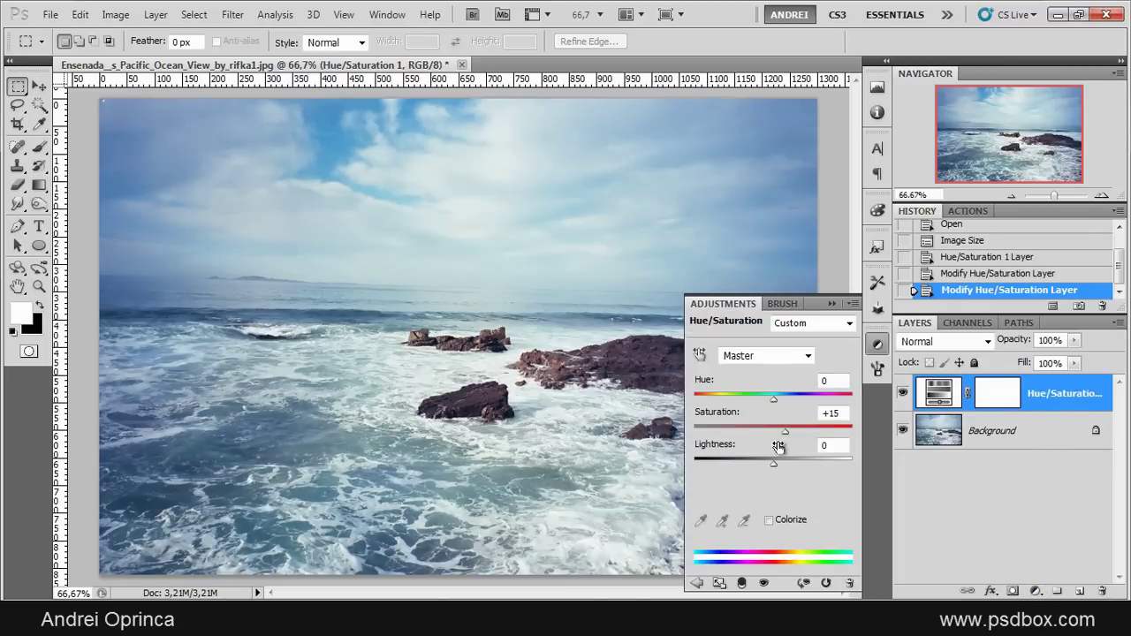
left_click_drag(783, 439, 768, 433)
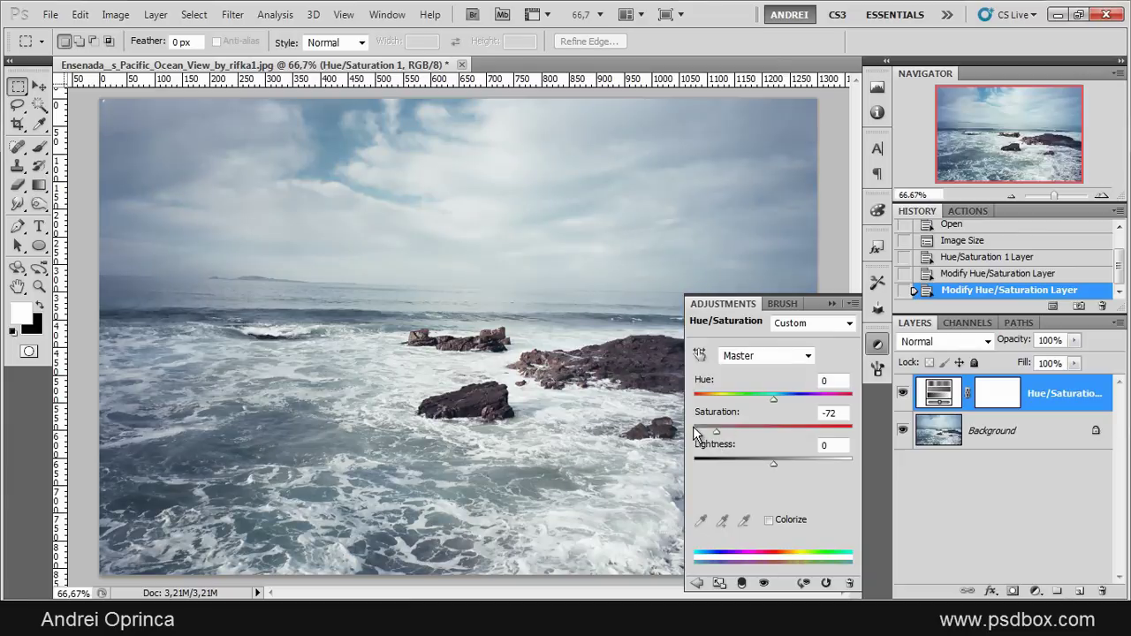
left_click_drag(693, 426, 661, 431)
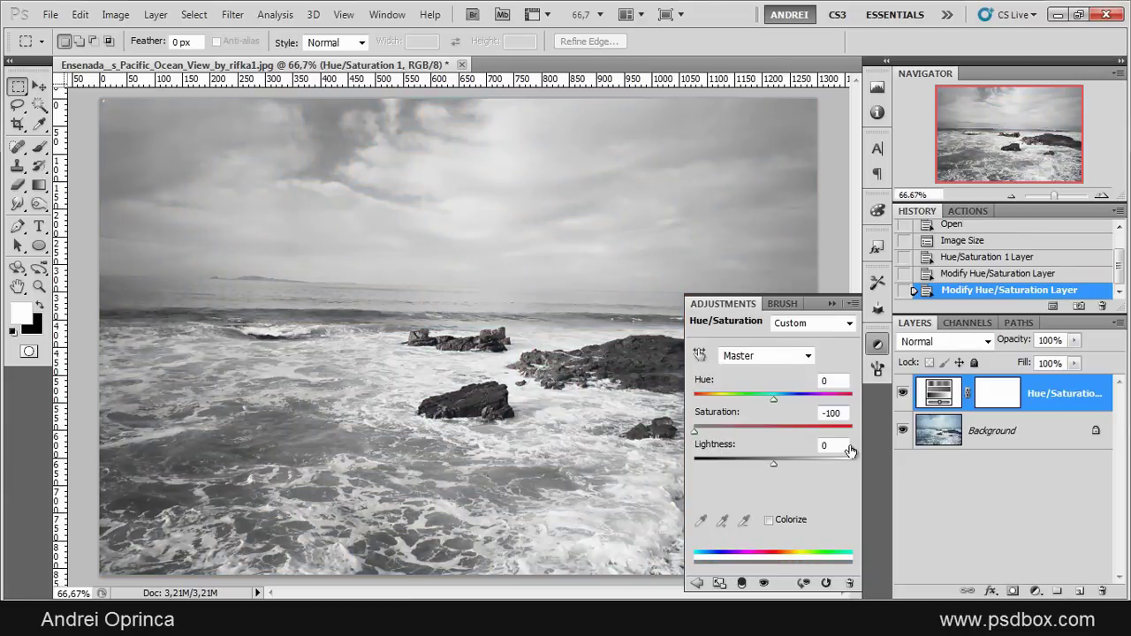
left_click_drag(1090, 406, 1102, 590)
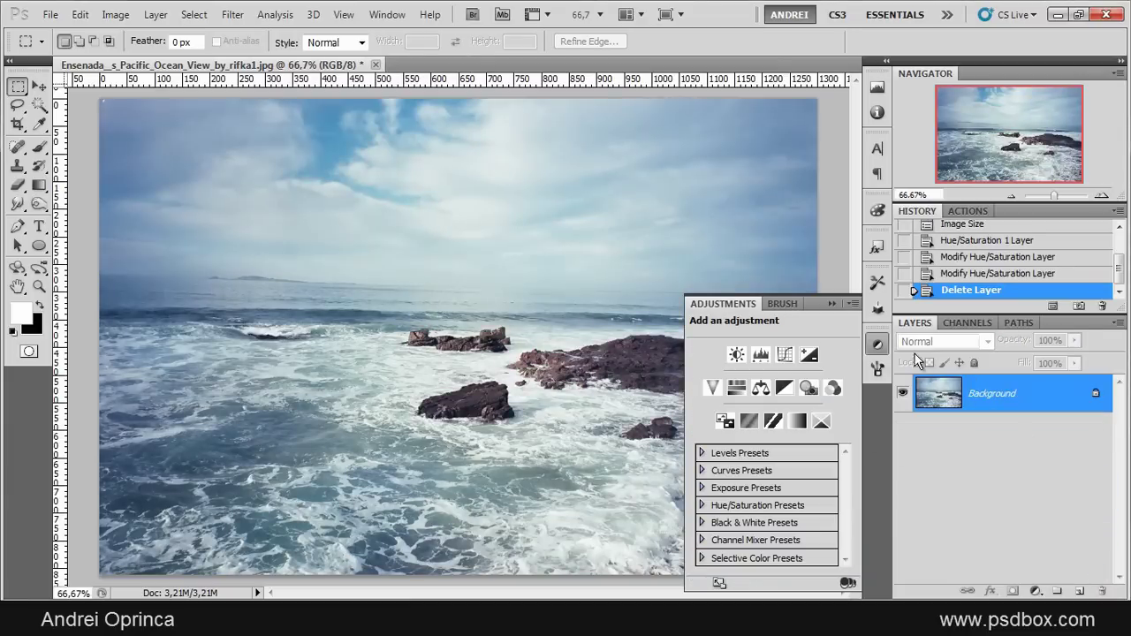
- Add a Black & White layer with Reds 177, Yellows 130, Greens 161, Cyans -19, Blues -135
left_click(833, 306)
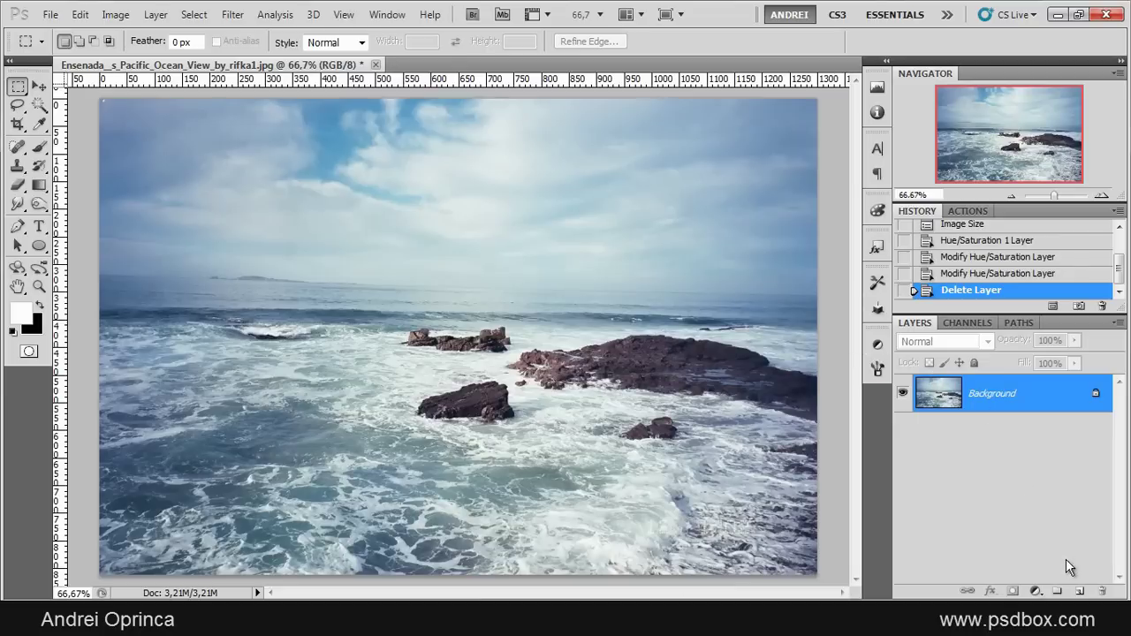
left_click(1035, 591)
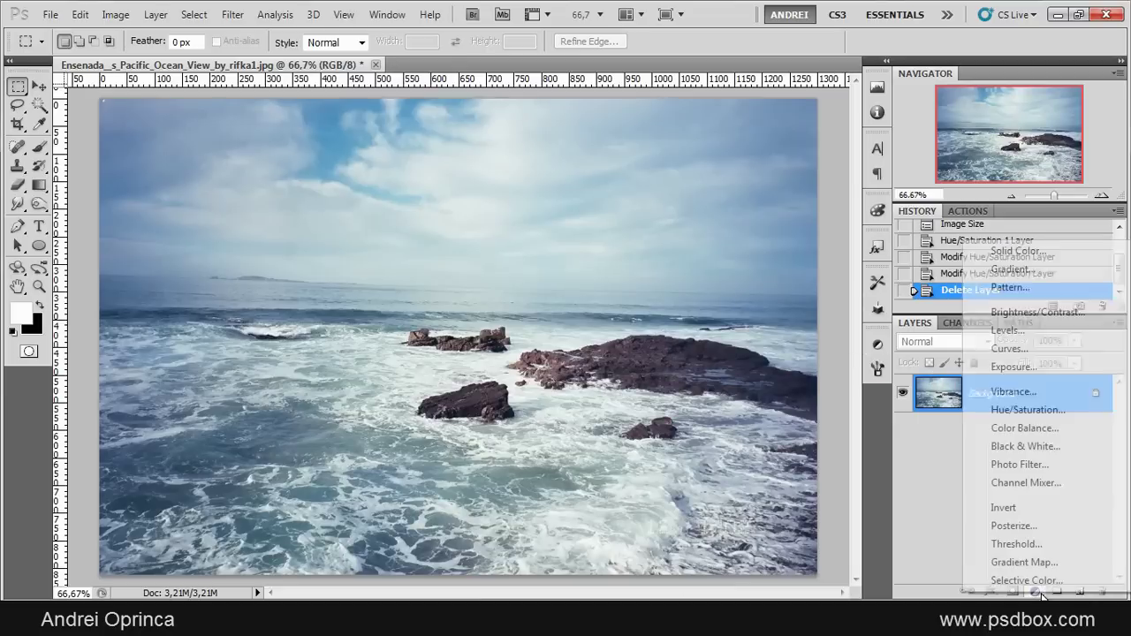
left_click(1038, 449)
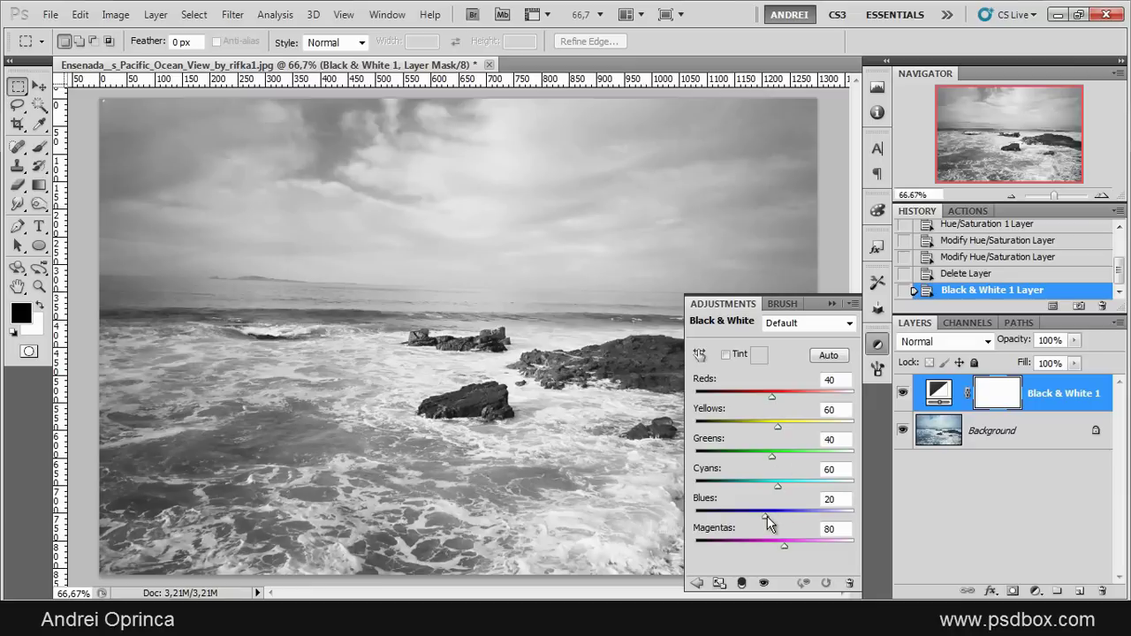
left_click_drag(760, 515, 716, 519)
left_click_drag(778, 486, 752, 486)
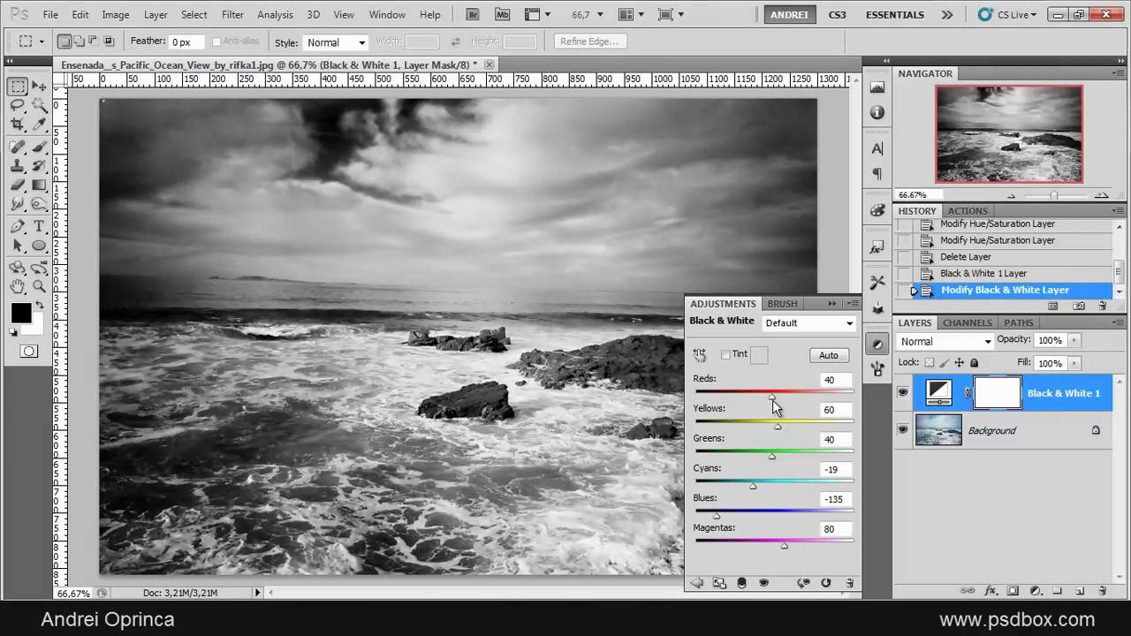
left_click_drag(773, 396, 799, 427)
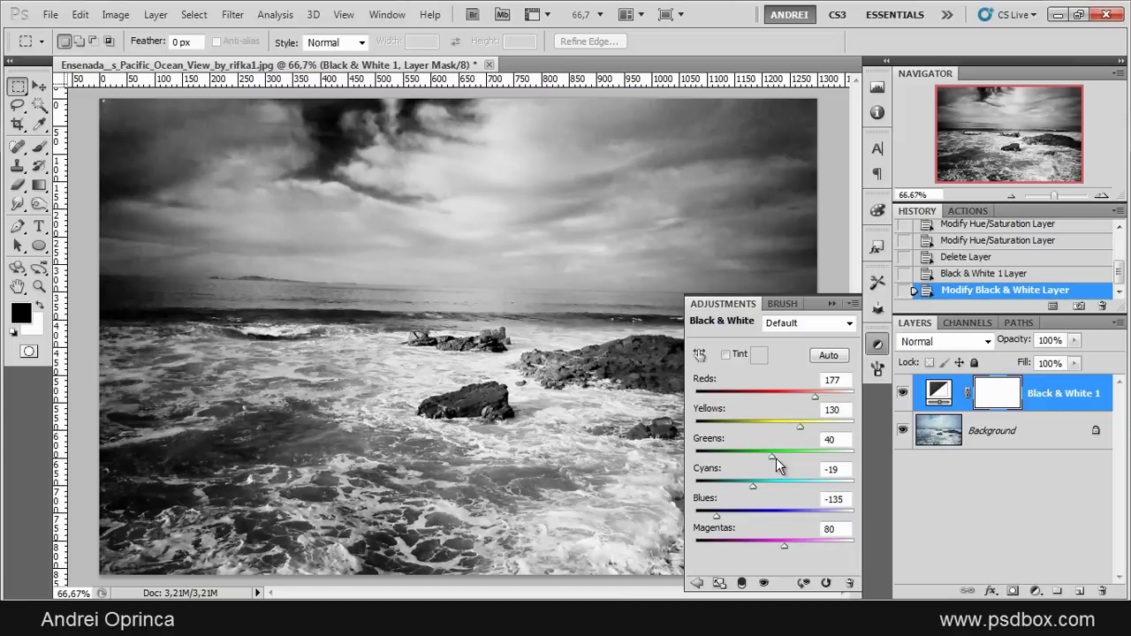
left_click_drag(723, 455, 809, 455)
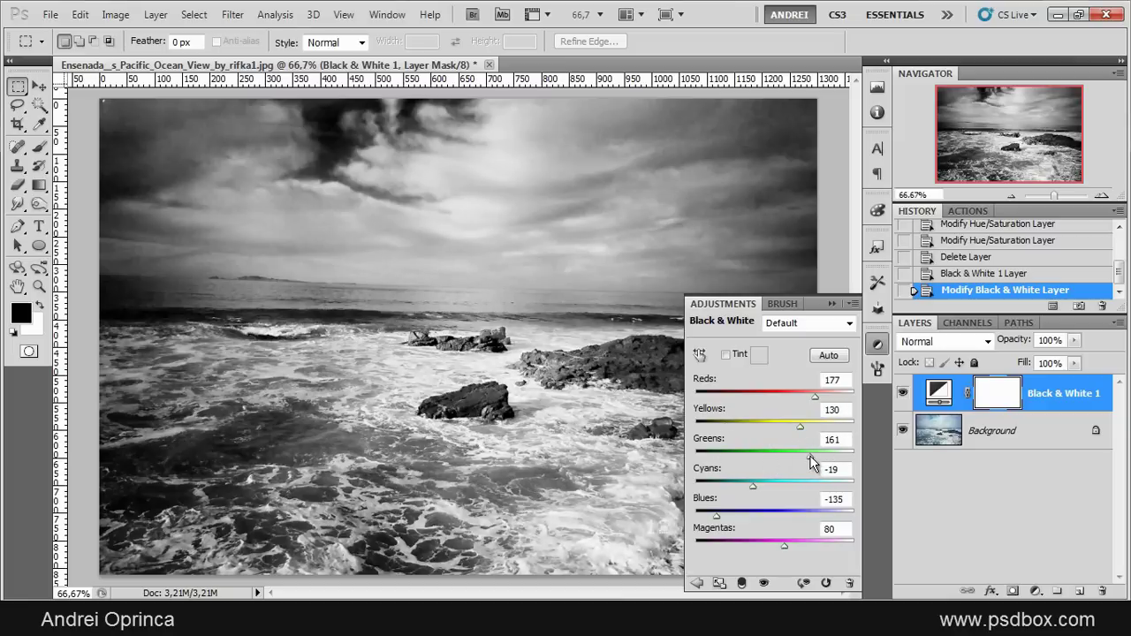
left_click(829, 305)
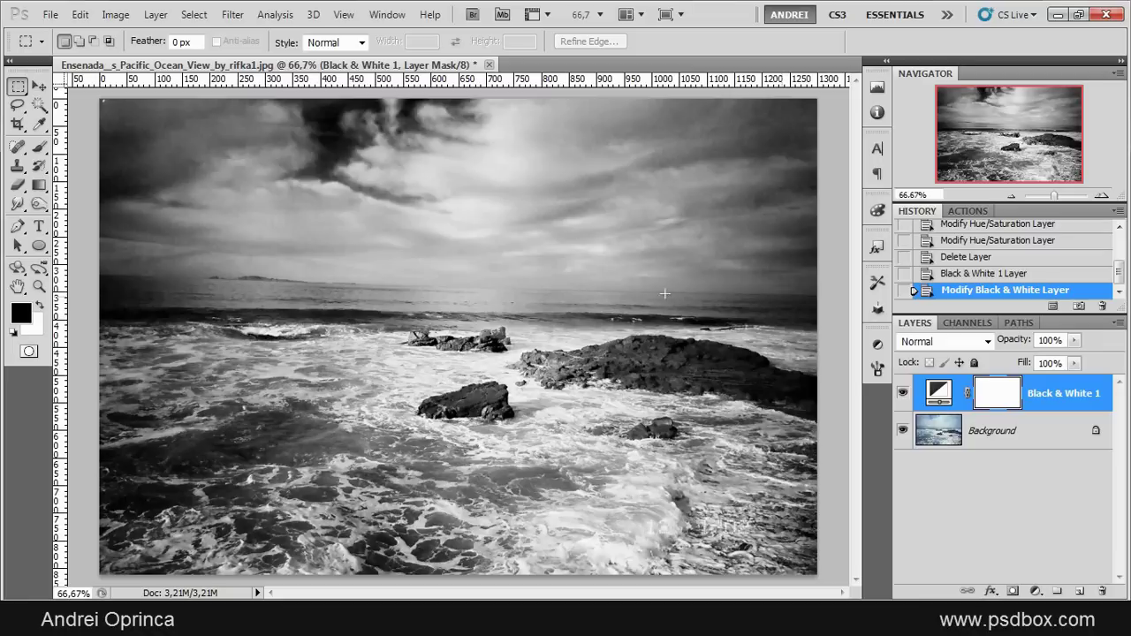
- Add a Hue/Saturation layer above the Background with Saturation -100
left_click(902, 393)
left_click(1016, 430)
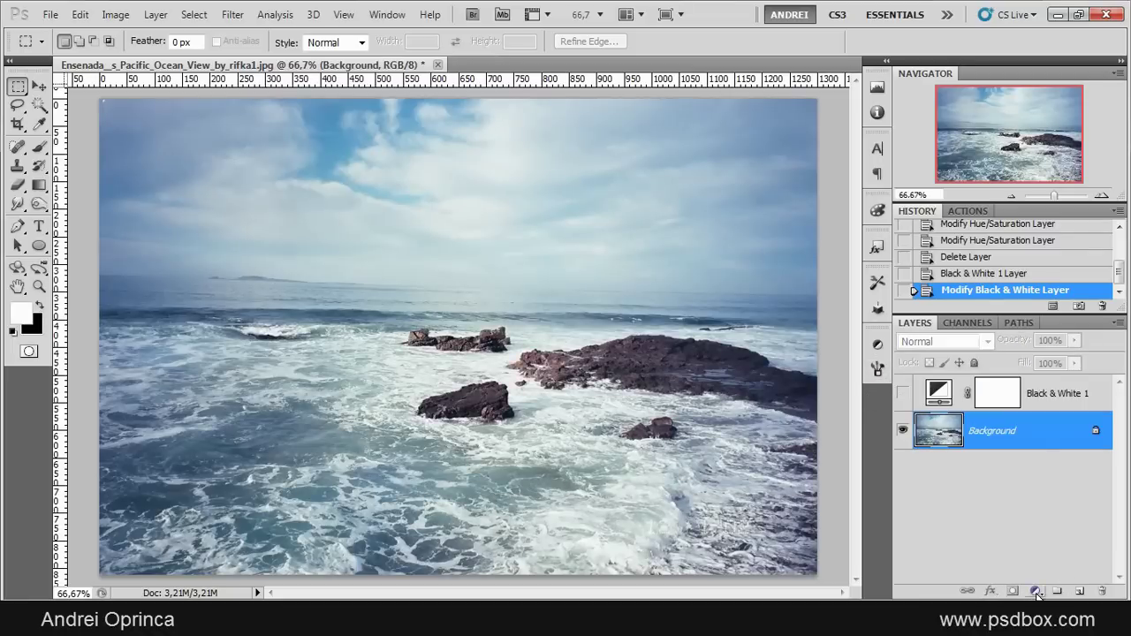
left_click(1042, 591)
left_click(1047, 412)
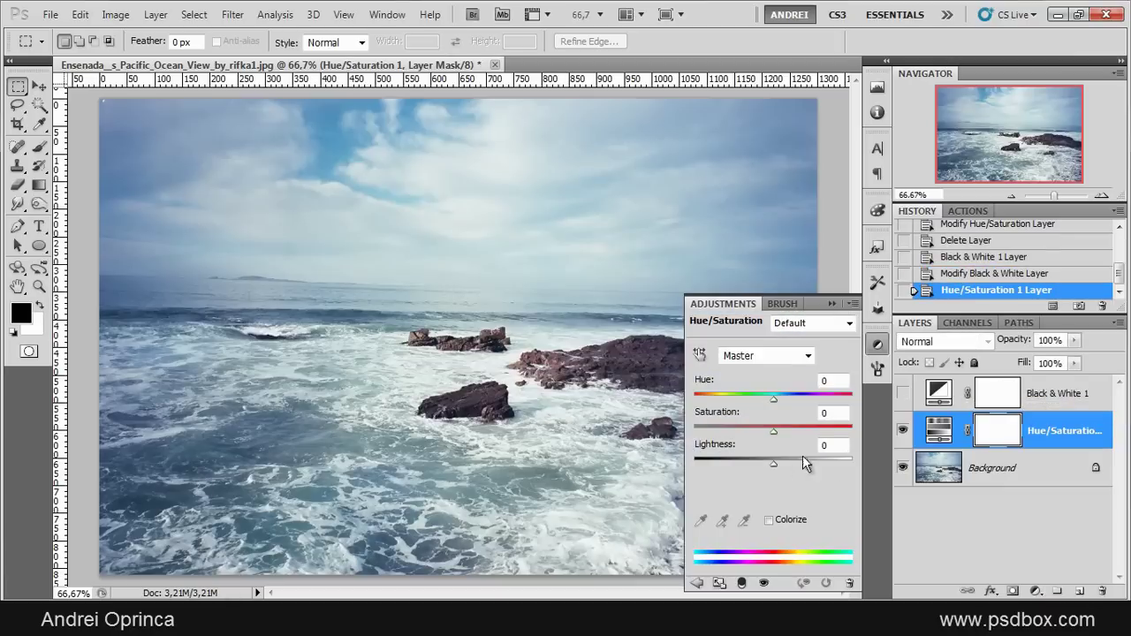
left_click_drag(773, 432, 678, 430)
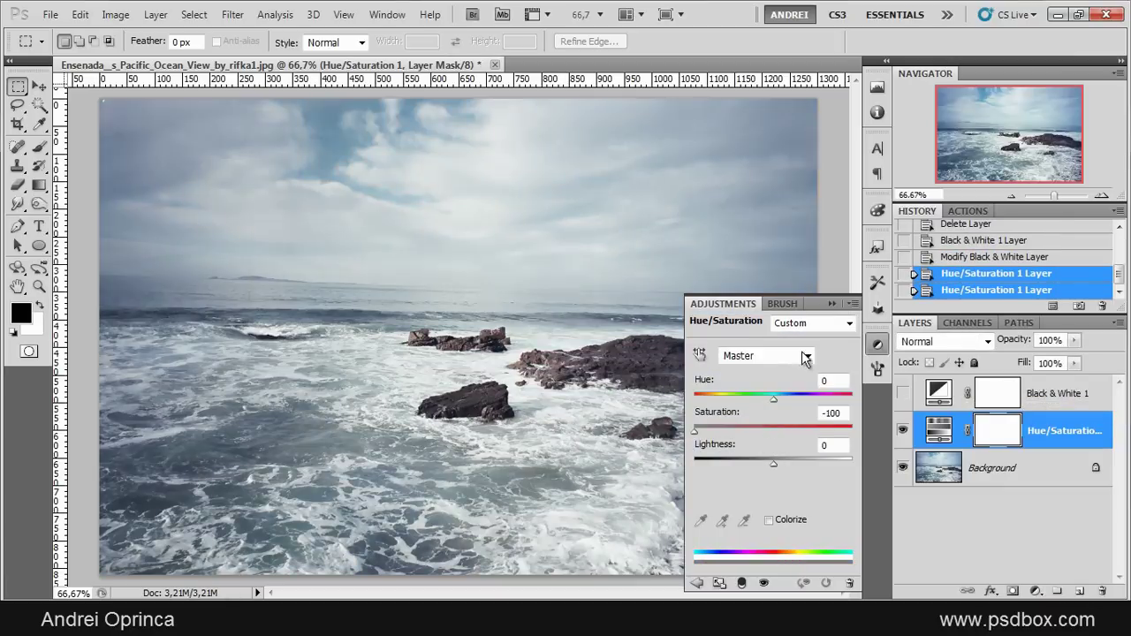
left_click(831, 303)
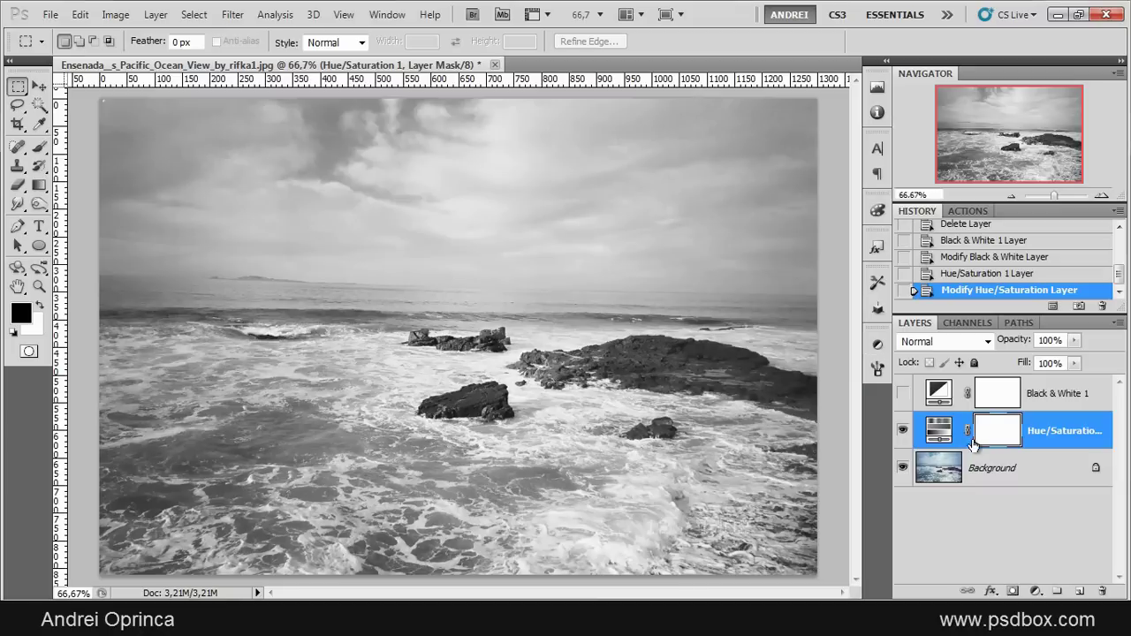
- Move Hue/Saturation 1 above Black & White 1 and toggle both layers to compare the grayscale results
left_click(902, 431)
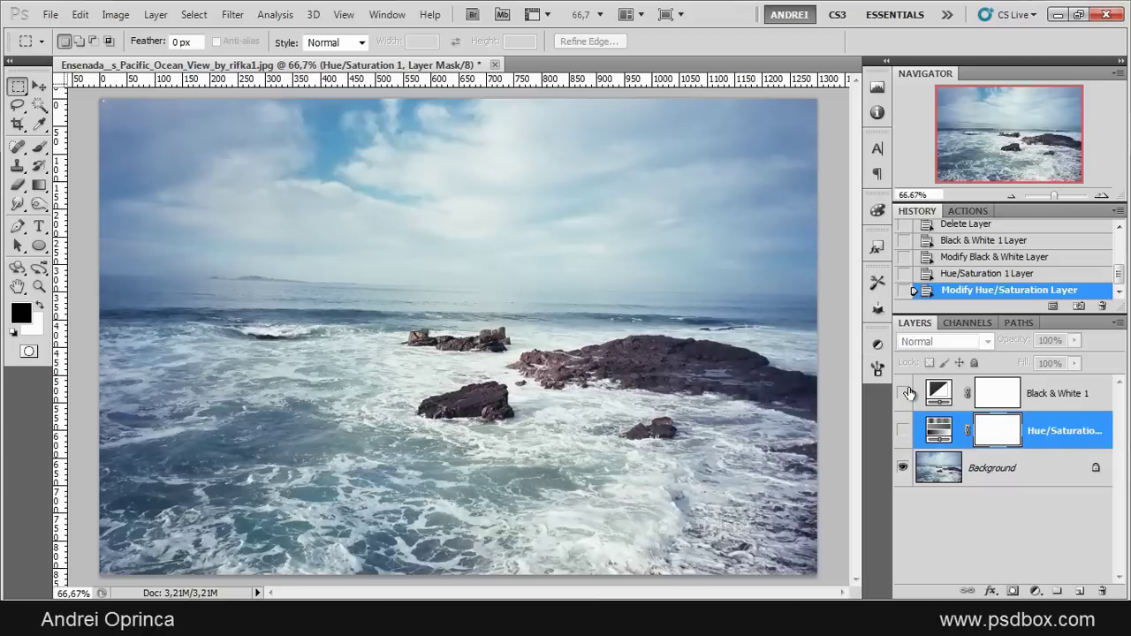
left_click(902, 394)
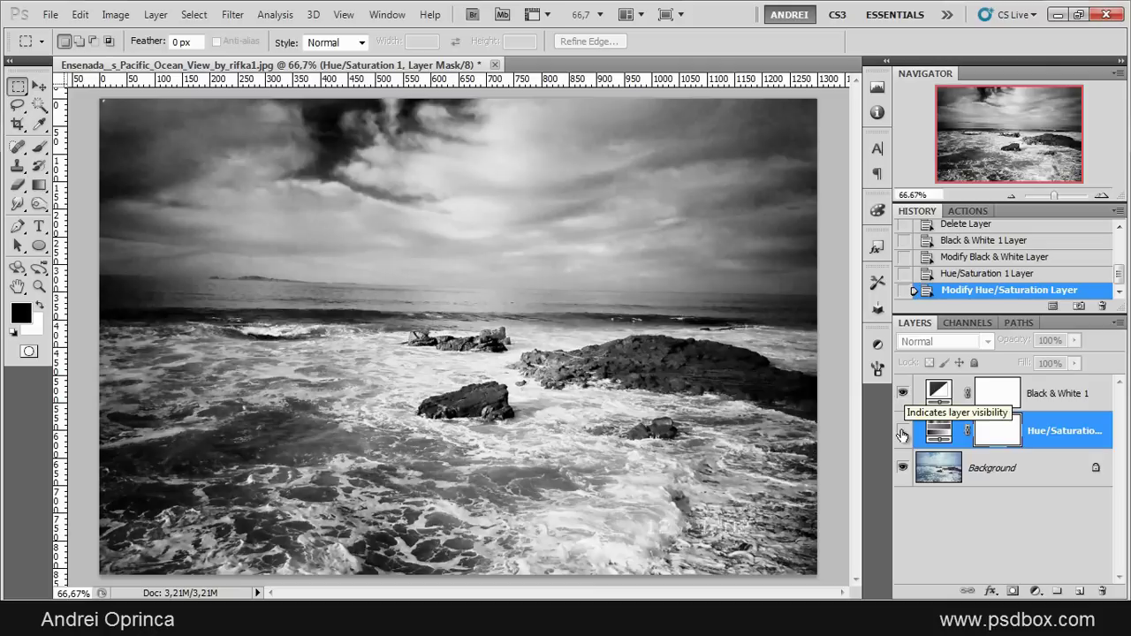
left_click(902, 431)
left_click_drag(938, 431, 920, 393)
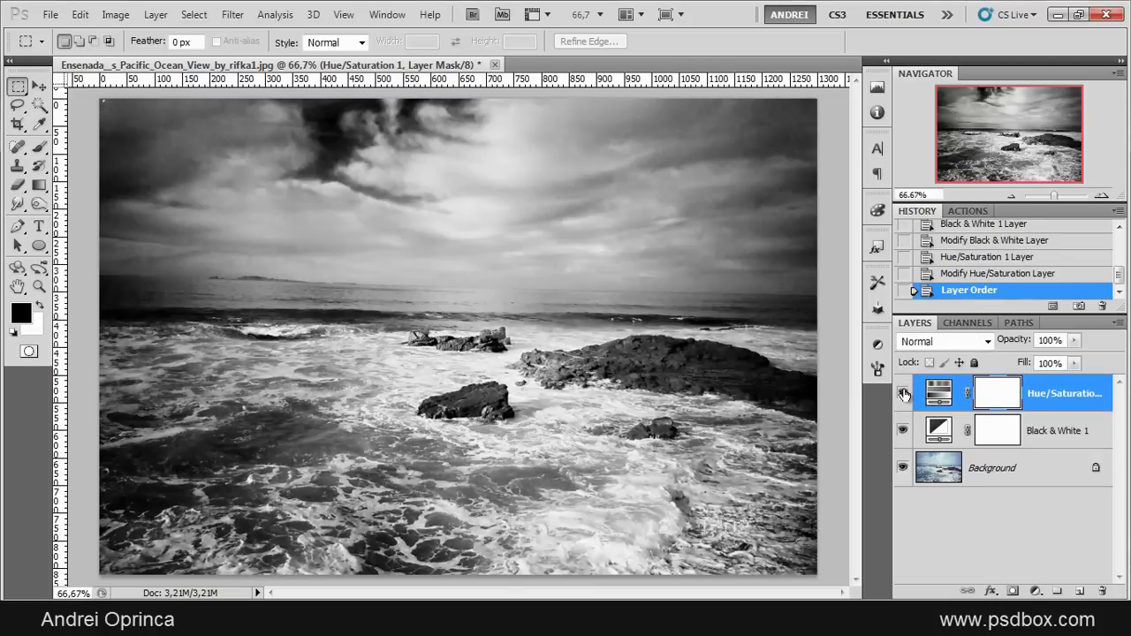
left_click(902, 394)
left_click(902, 432)
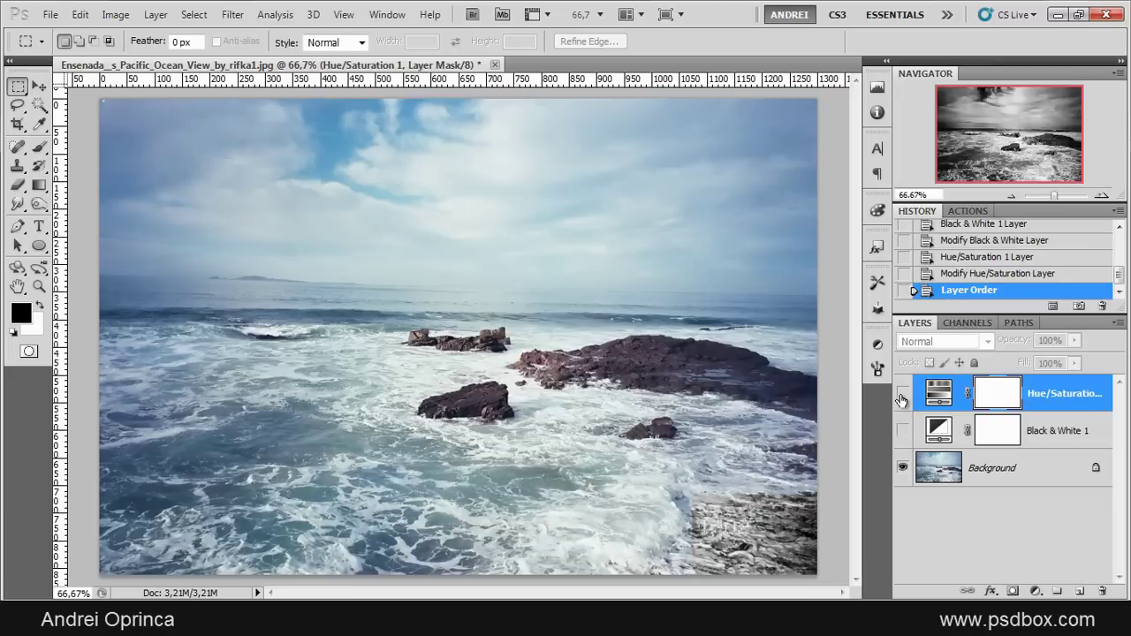
left_click(902, 394)
left_click(902, 394)
left_click(902, 431)
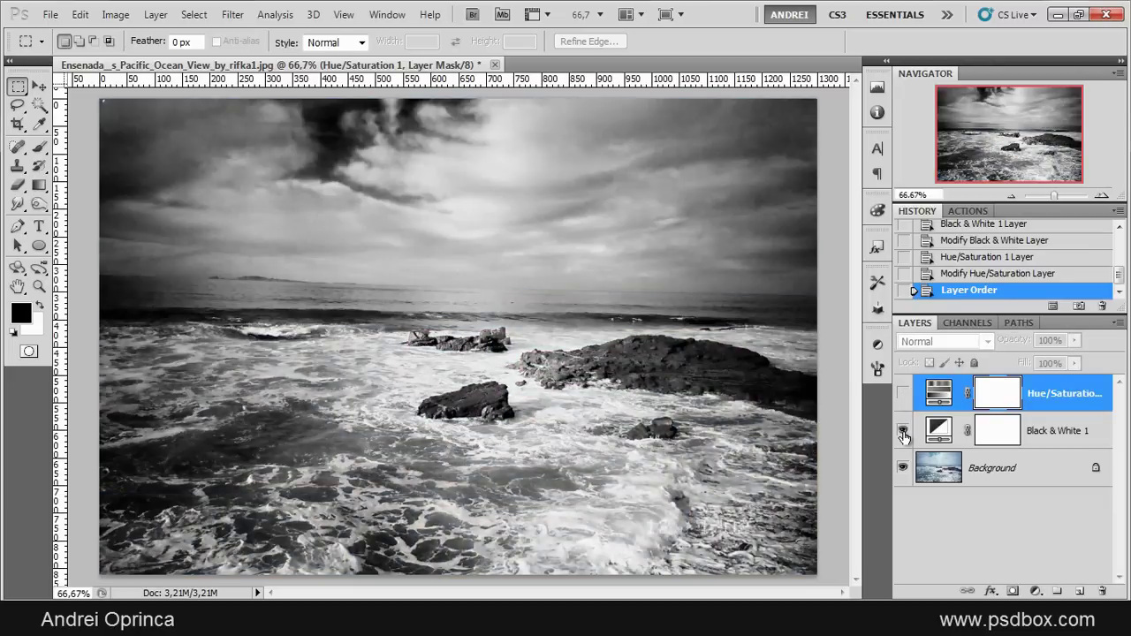
left_click(902, 431)
left_click(902, 431)
scroll(756, 104, "up", 3)
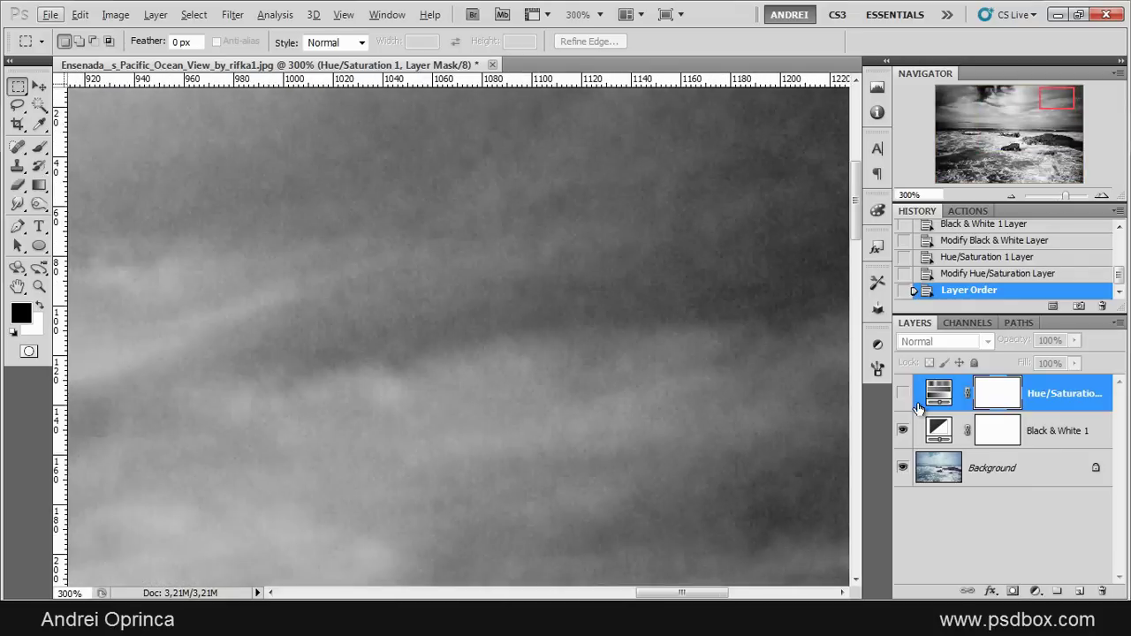
left_click(902, 431)
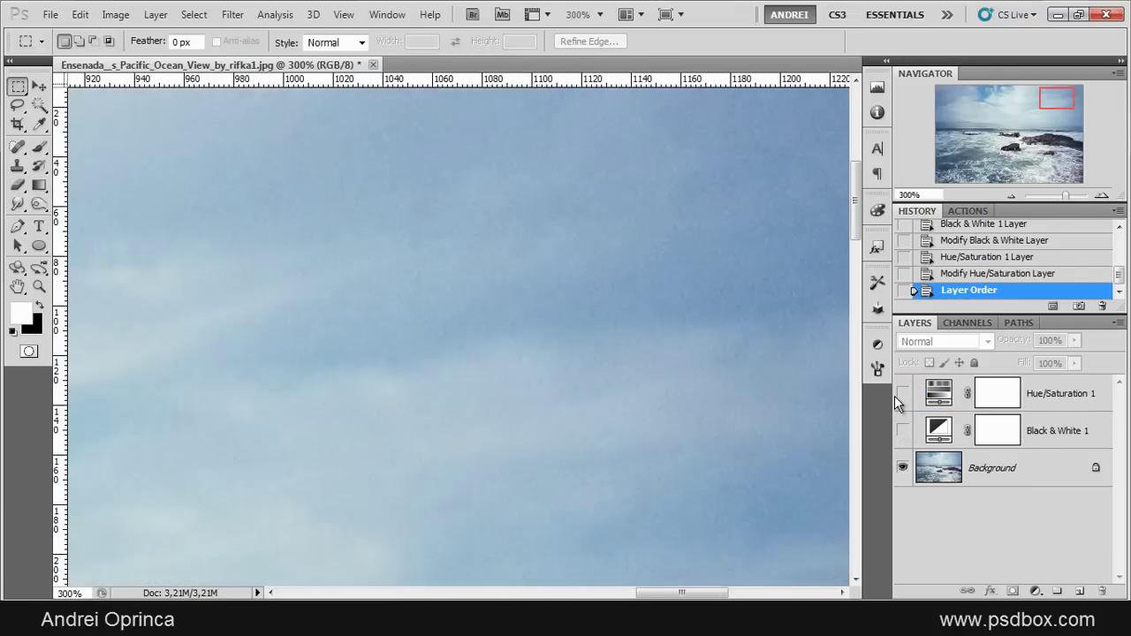
left_click(902, 394)
left_click(902, 395)
left_click(902, 431)
scroll(523, 311, "down", 3)
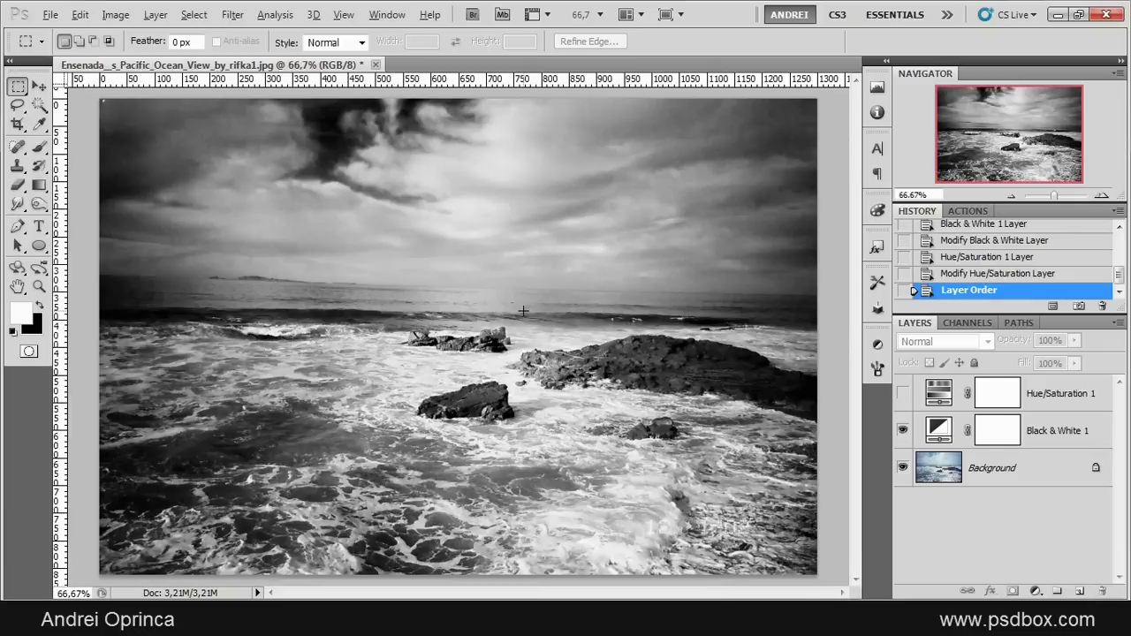
- Delete both the Hue/Saturation 1 and Black & White 1 layers
left_click(1082, 400)
left_click(1090, 426, "shift")
left_click_drag(1090, 427, 1102, 590)
left_click(1035, 590)
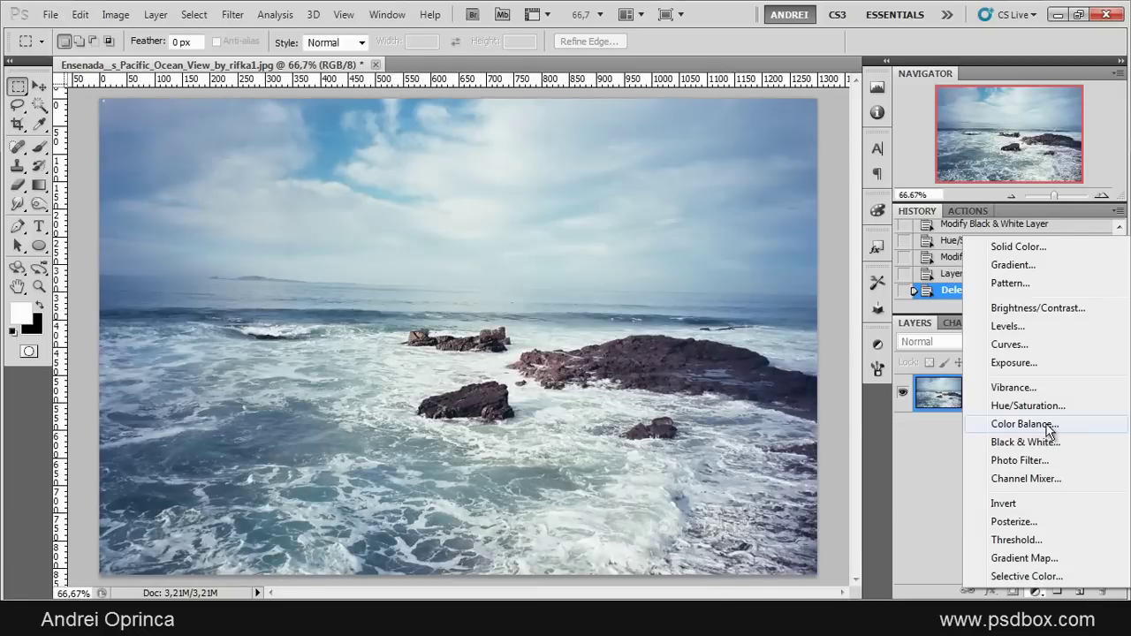
- Add a Color Balance layer and set the Shadows Magenta/Green balance to +8
left_click(1024, 424)
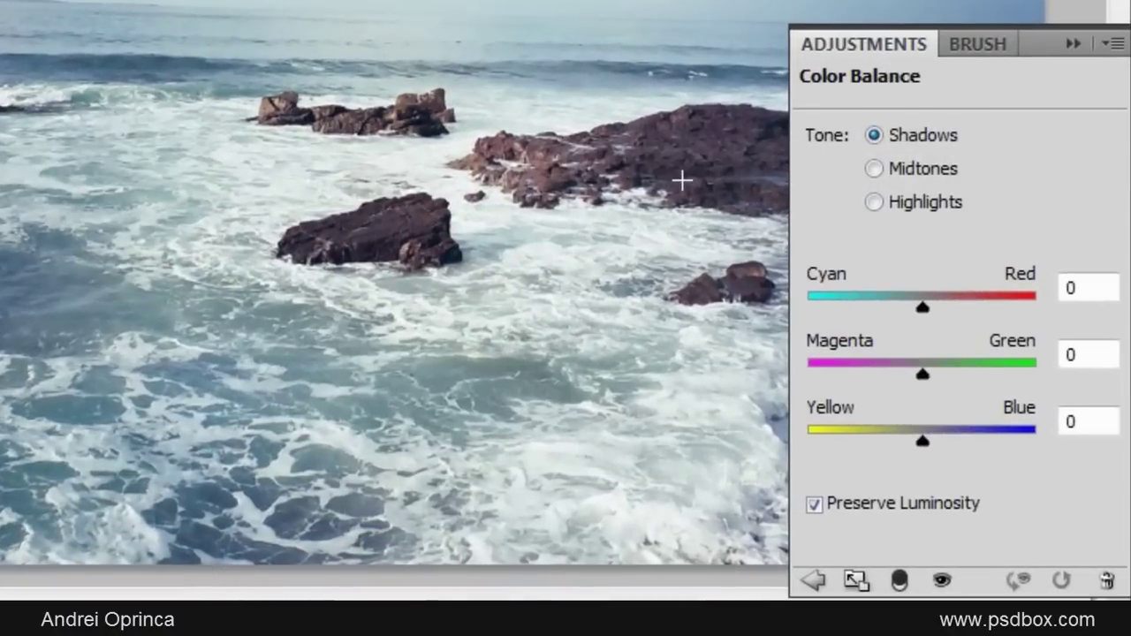
scroll(726, 147, "up", 3)
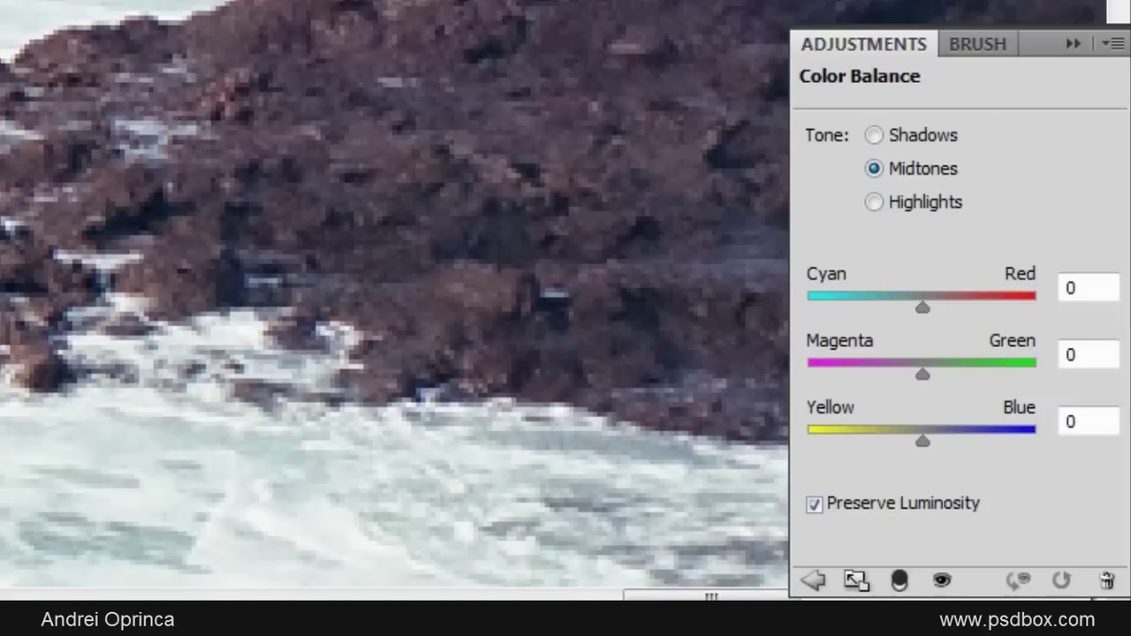
left_click(895, 139)
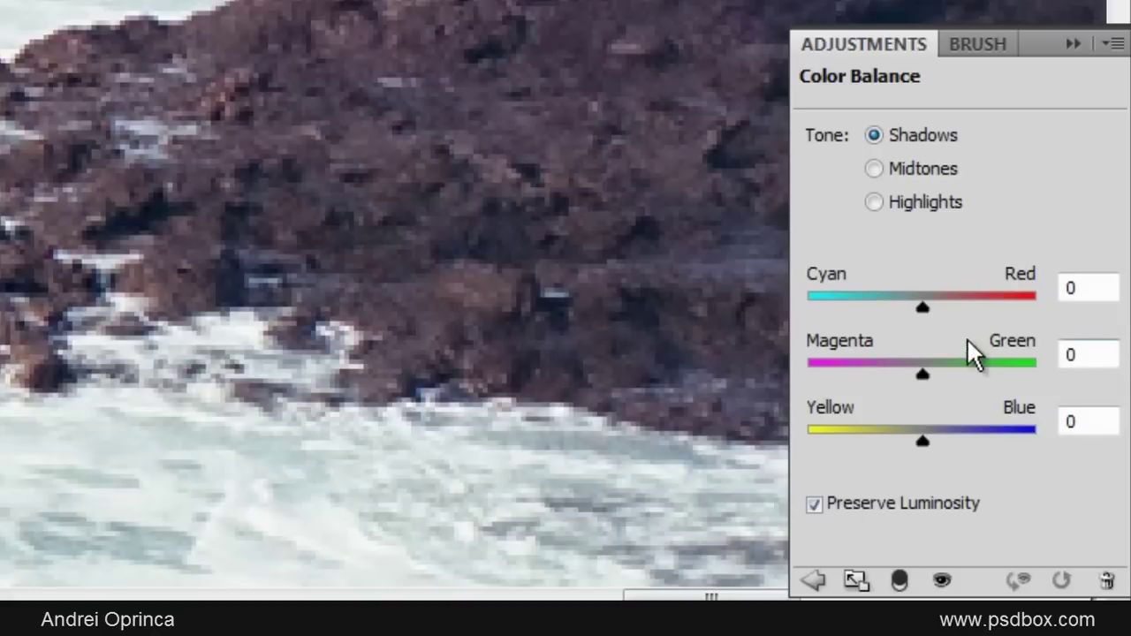
left_click(920, 375)
left_click_drag(925, 375, 933, 375)
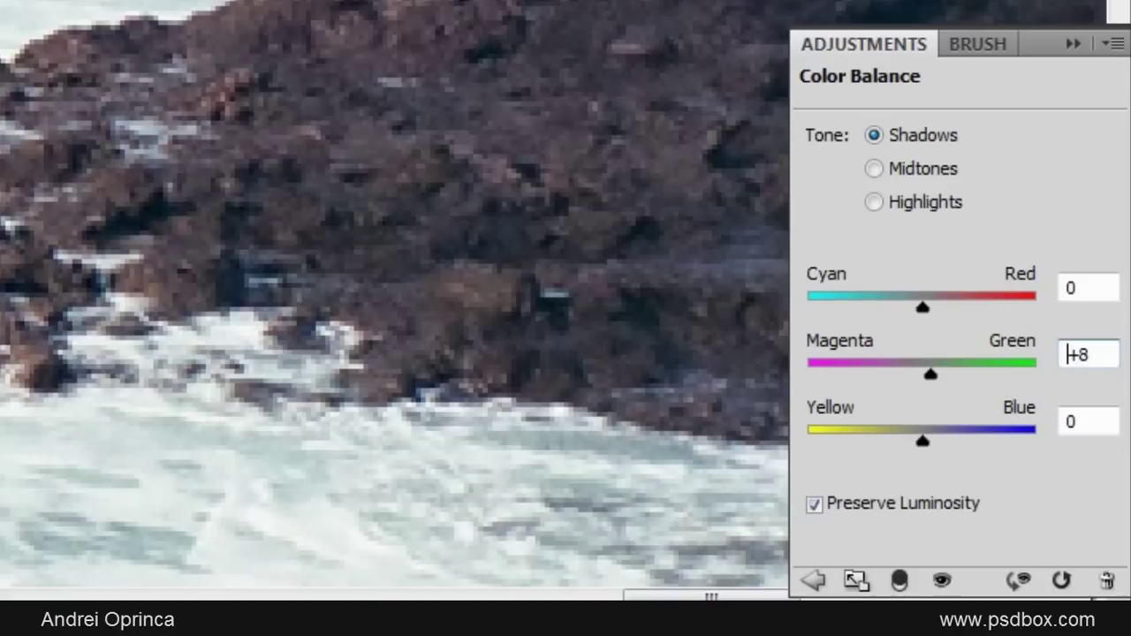
- Set the Color Balance midtones to Yellow/Blue +13 and Cyan/Red -16
key("ctrl+minus")
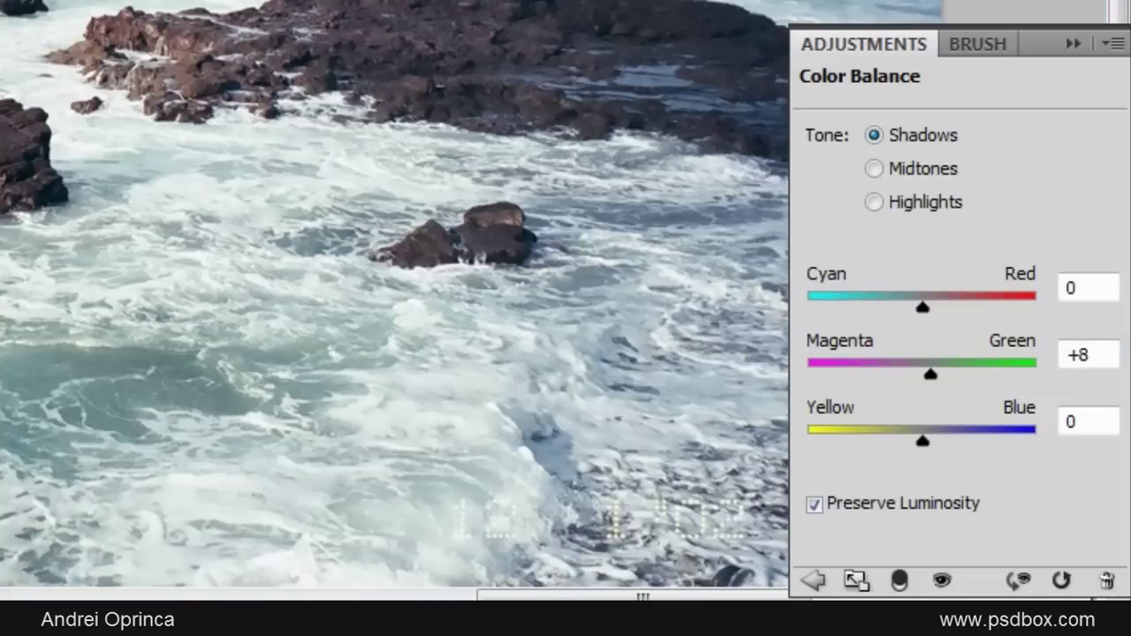
key("ctrl+minus")
left_click(911, 169)
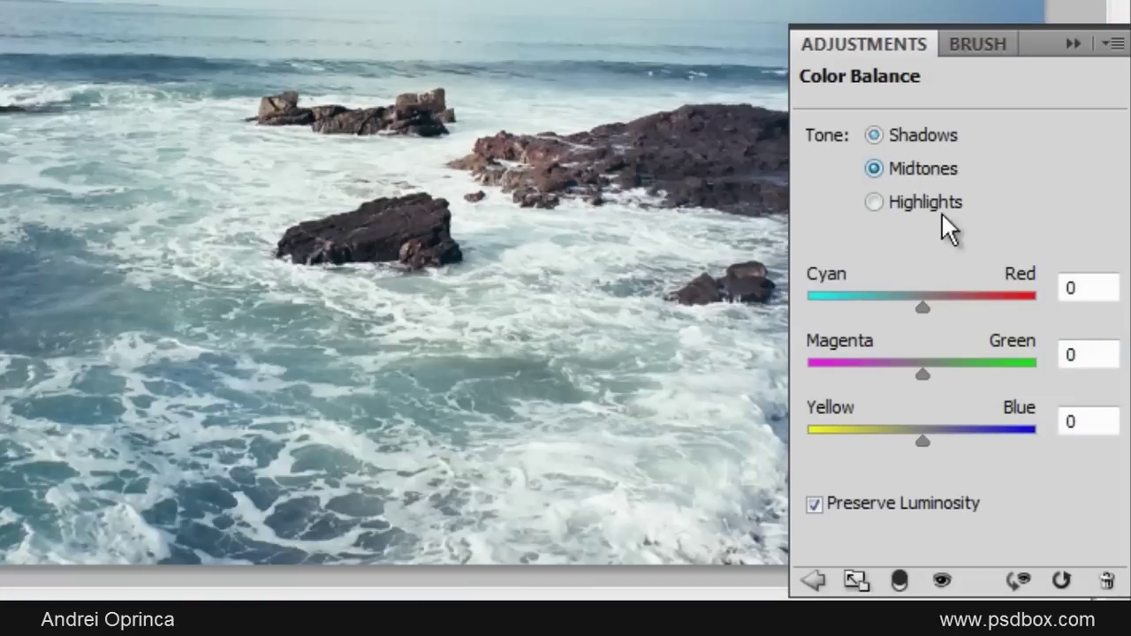
left_click(1067, 415)
key("Up")
key("Up")
key("Up")
key("Up")
key("Up")
key("Up")
key("Up")
key("Up")
key("Up")
key("Up")
key("Up")
key("Up")
key("Up")
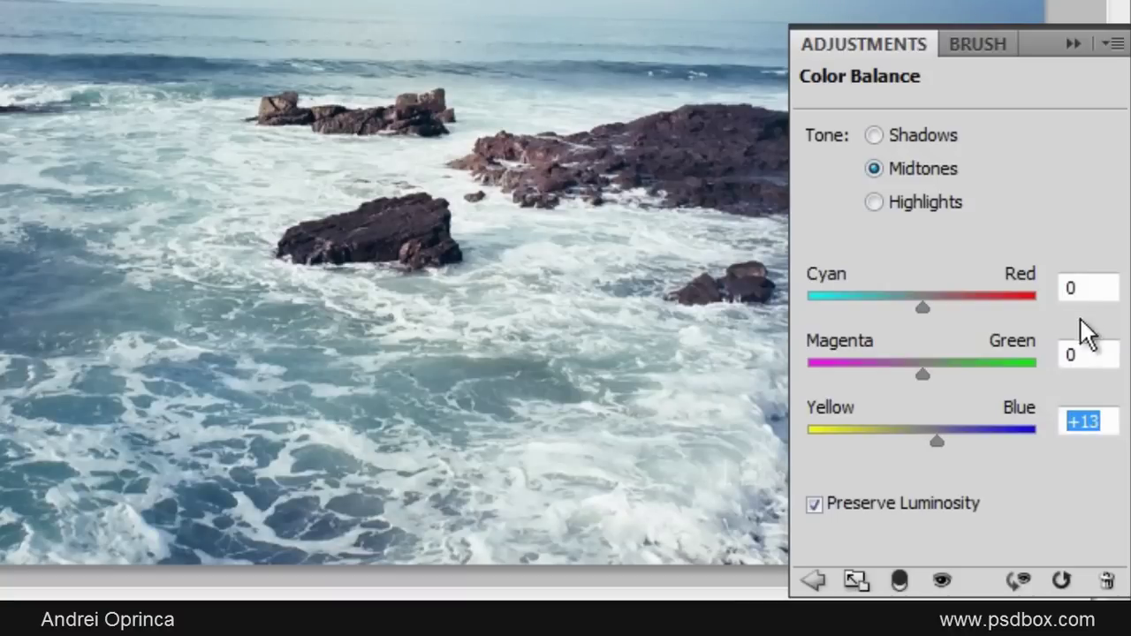
left_click(1041, 296)
key("Up")
key("Up")
key("Up")
key("Up")
key("Up")
key("Up")
key("Up")
key("Down")
key("Down")
key("Down")
key("Down")
key("Down")
key("Down")
key("Down")
key("Down")
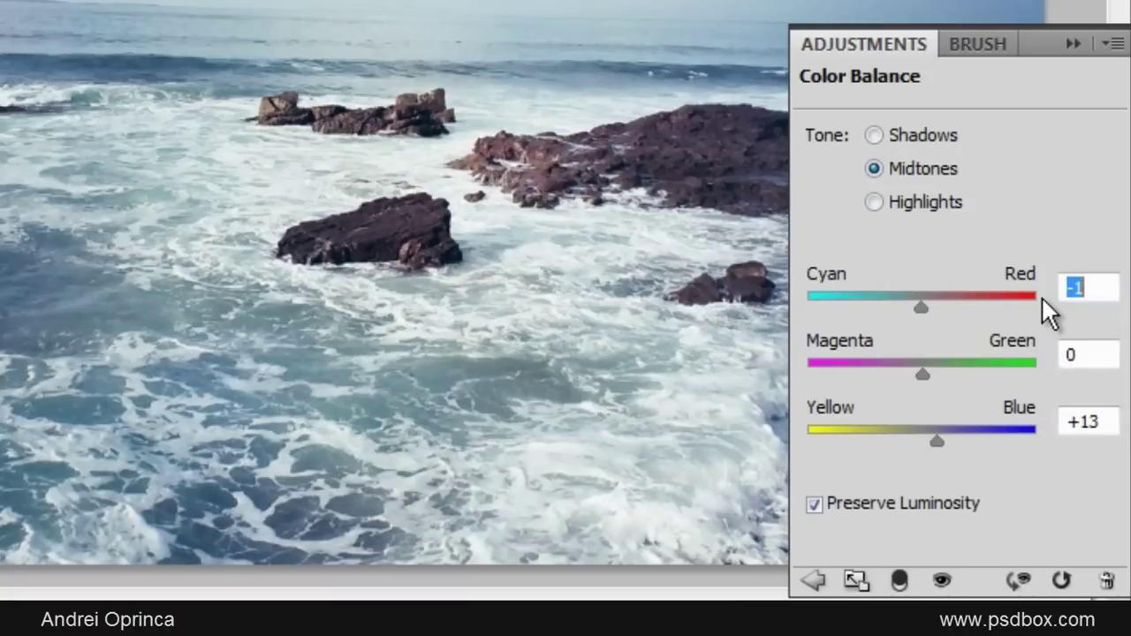
key("Down")
key("Down")
key("Down")
key("Down")
key("Down")
key("Down")
key("Down")
key("Down")
key("Down")
key("Down")
key("Down")
key("Down")
key("Down")
key("Down")
key("Down")
- Set the highlights to Cyan/Red +20 and Yellow/Blue -29, then collapse the panel
left_click(898, 201)
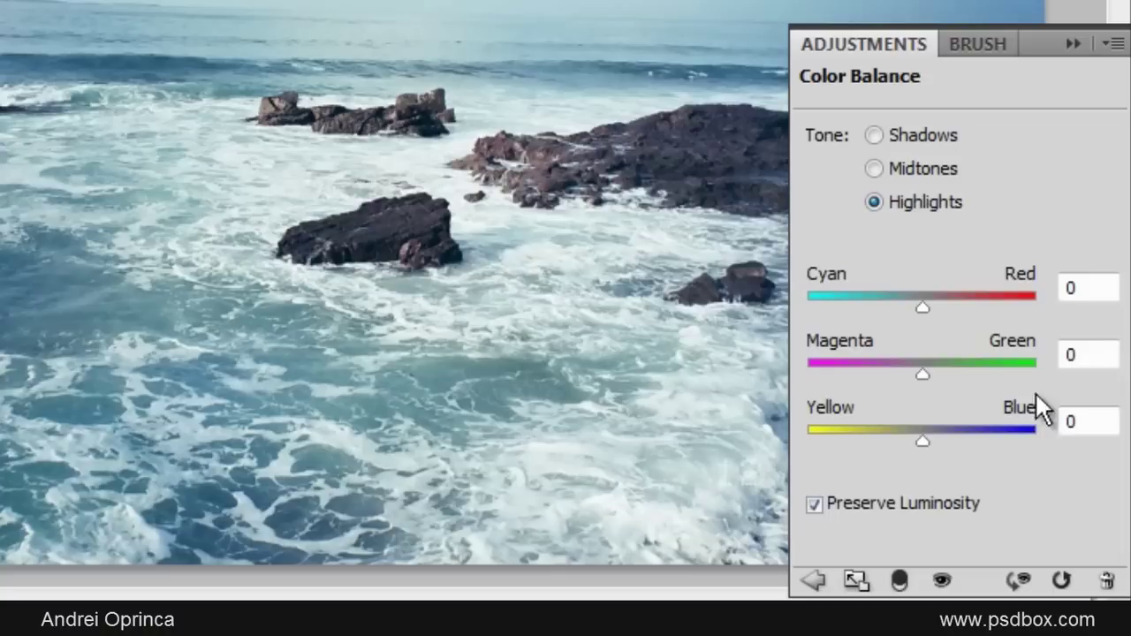
left_click_drag(926, 304, 944, 307)
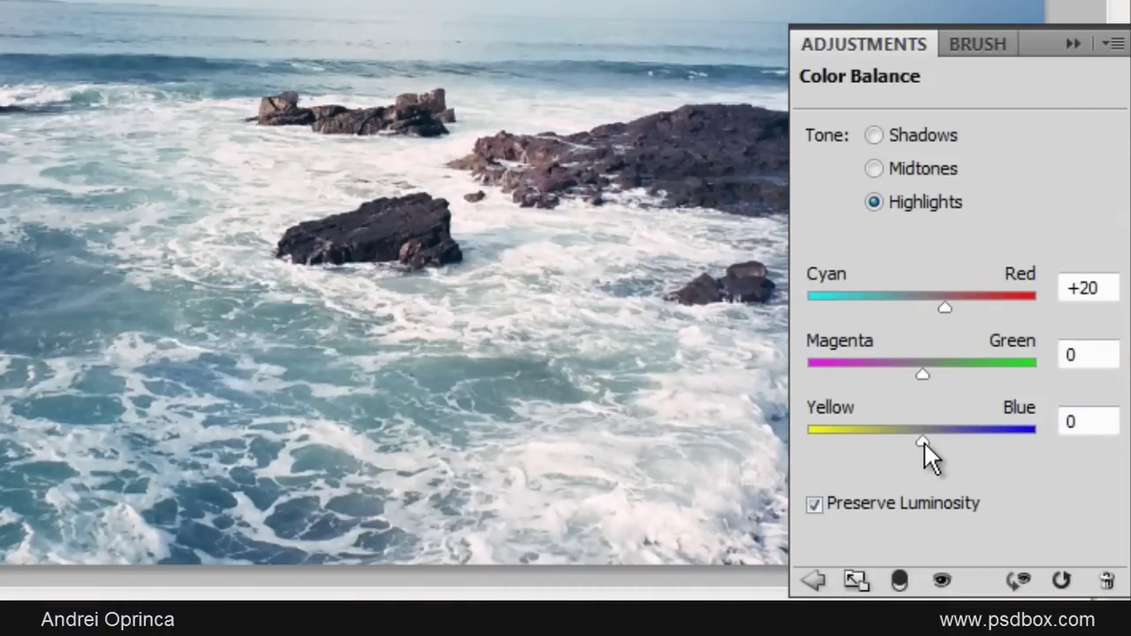
left_click_drag(924, 441, 891, 464)
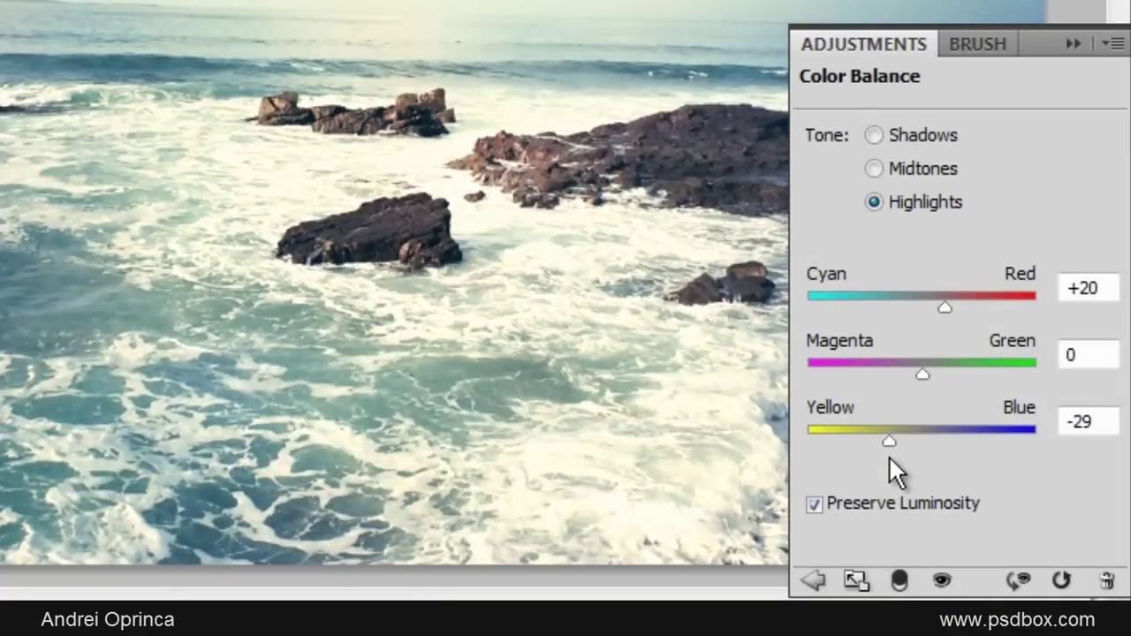
left_click(1074, 44)
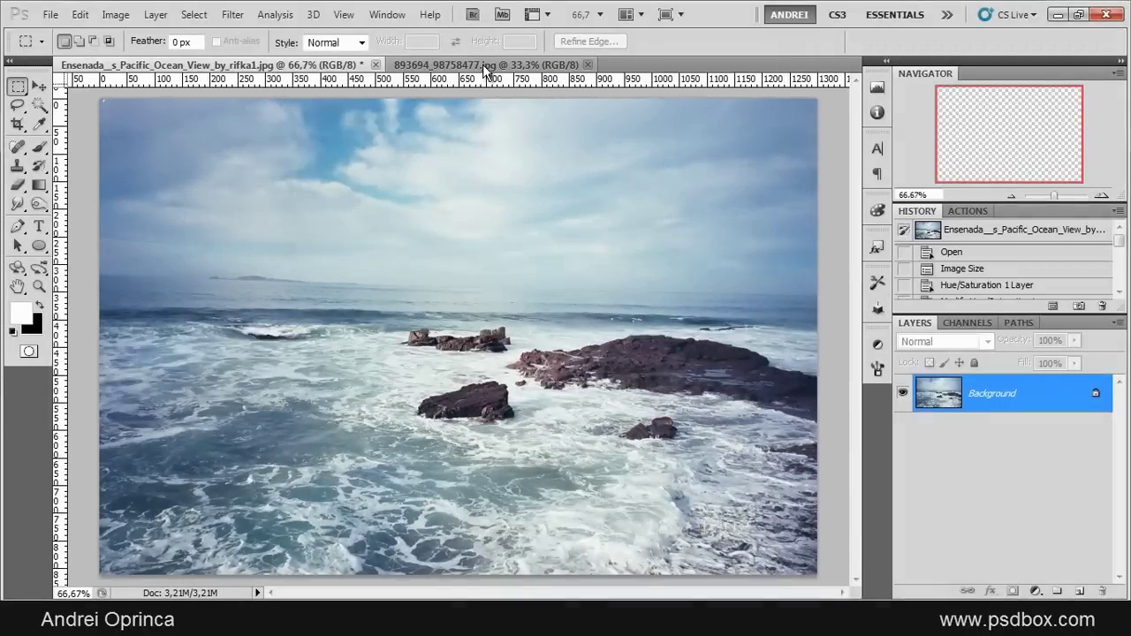
- Bring the 893694_98758477.jpg document forward and open the new adjustment layer list
left_click(489, 67)
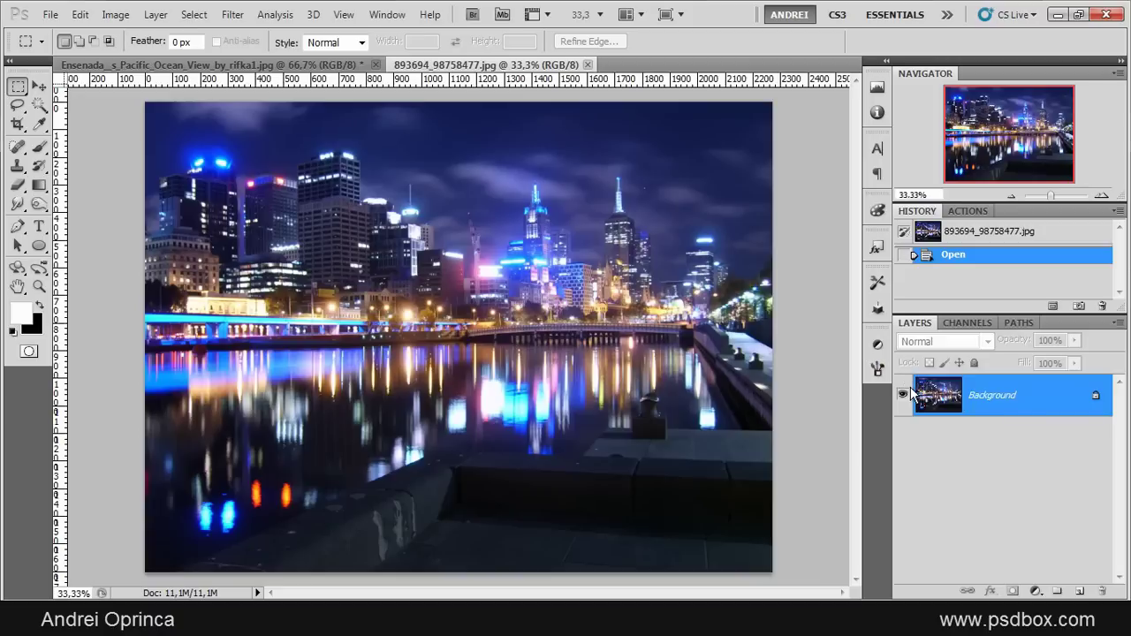
left_click(1038, 590)
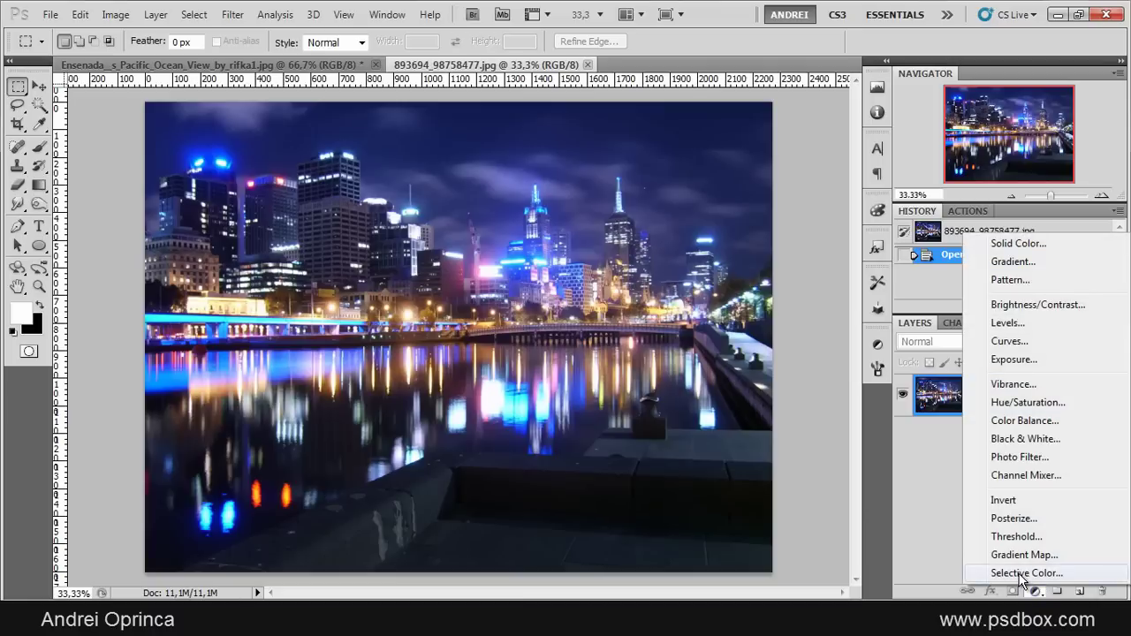
- Add a Selective Color layer, choose the Blues range, and set Cyan to +53
left_click(1022, 574)
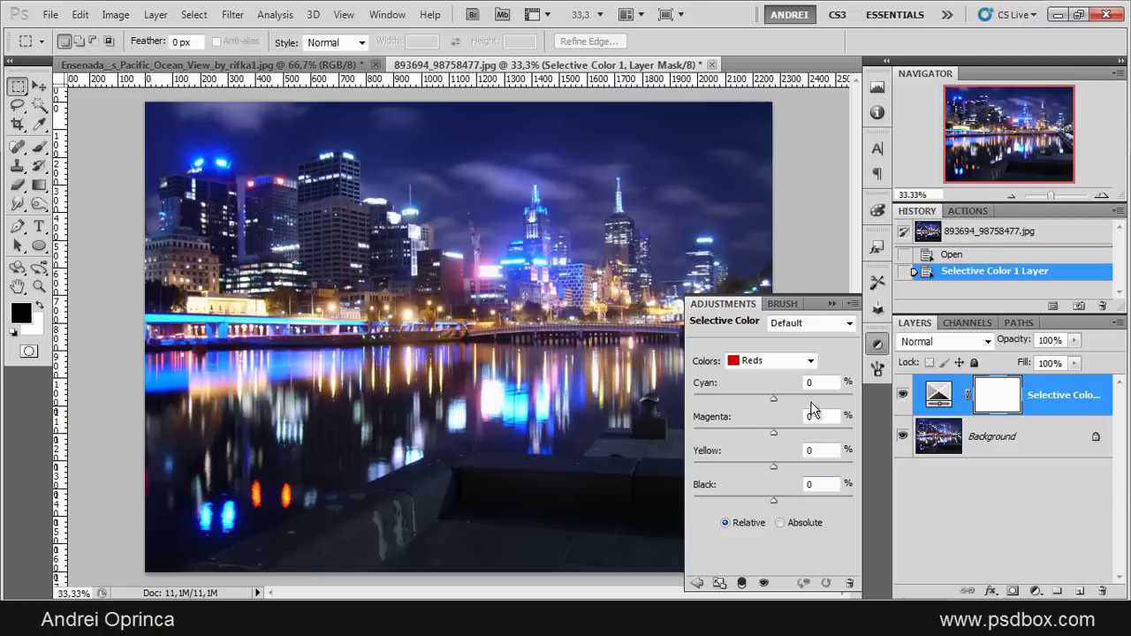
left_click(809, 360)
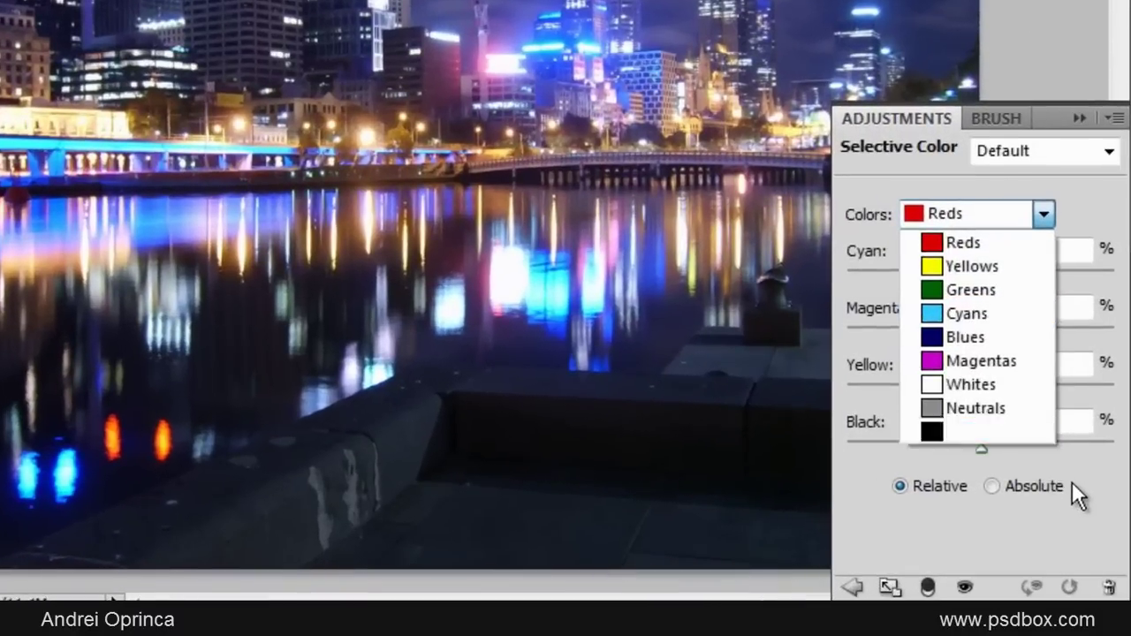
left_click(1071, 482)
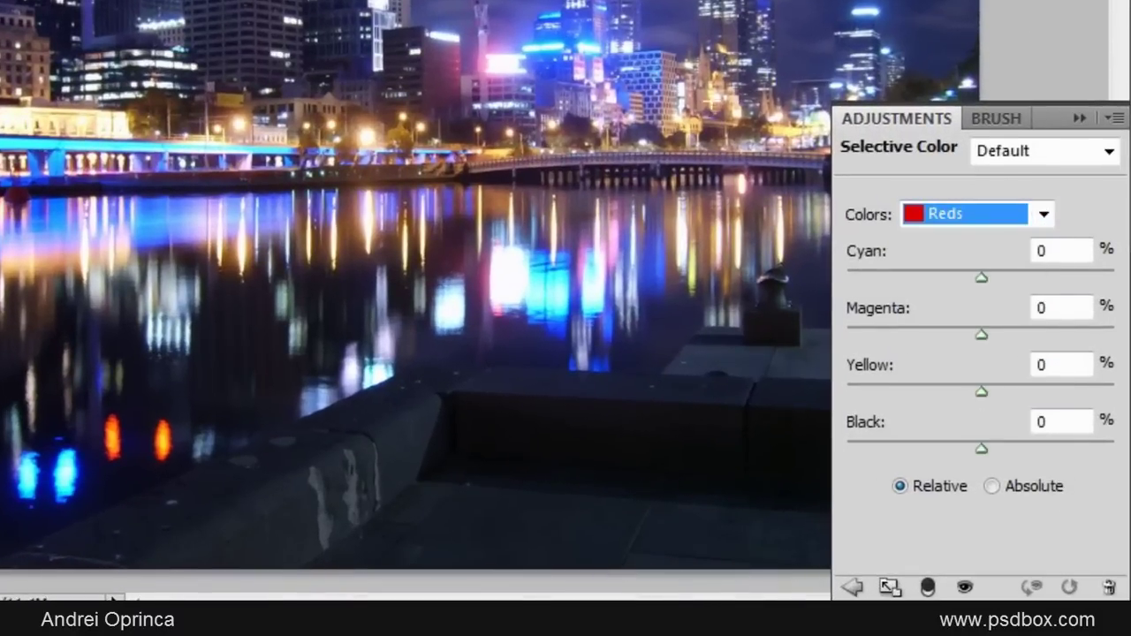
left_click(1044, 216)
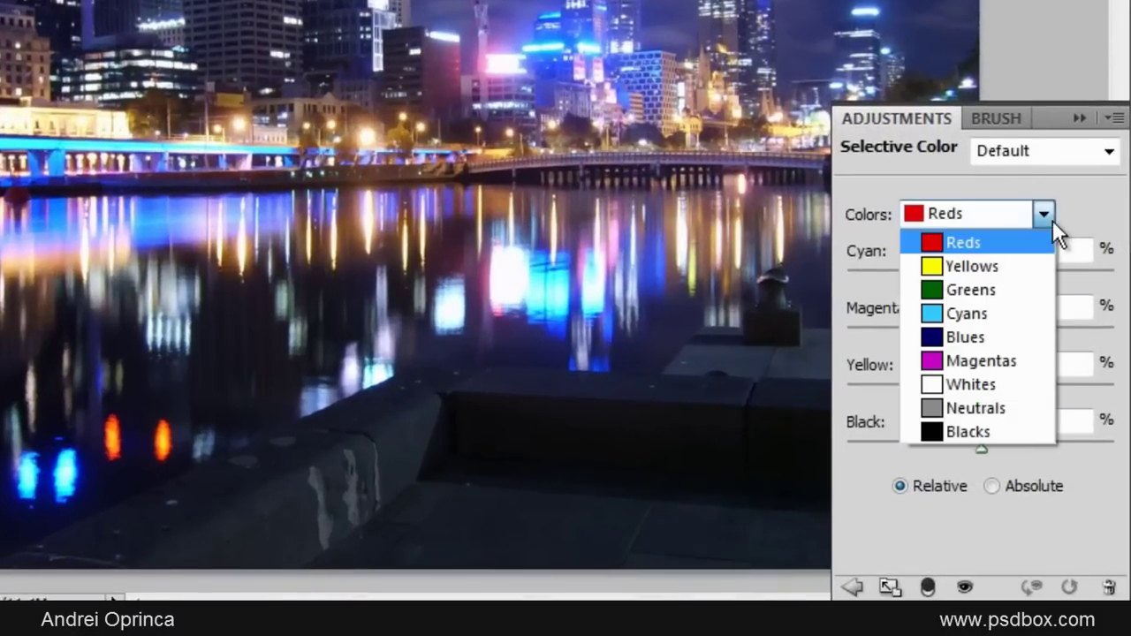
left_click(994, 330)
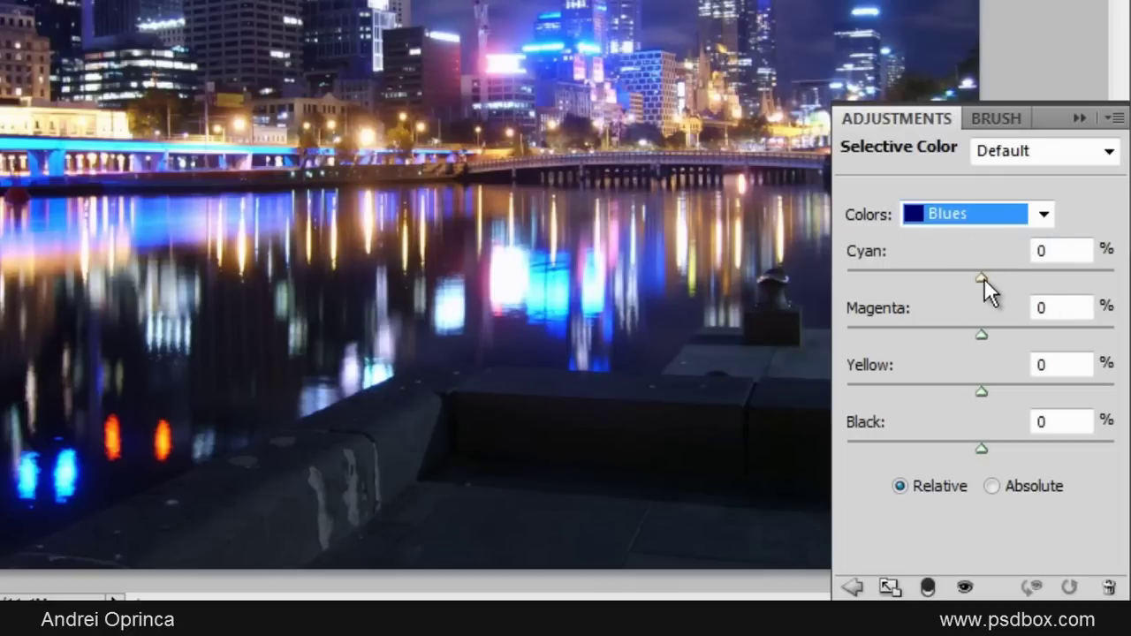
left_click_drag(985, 277, 1043, 277)
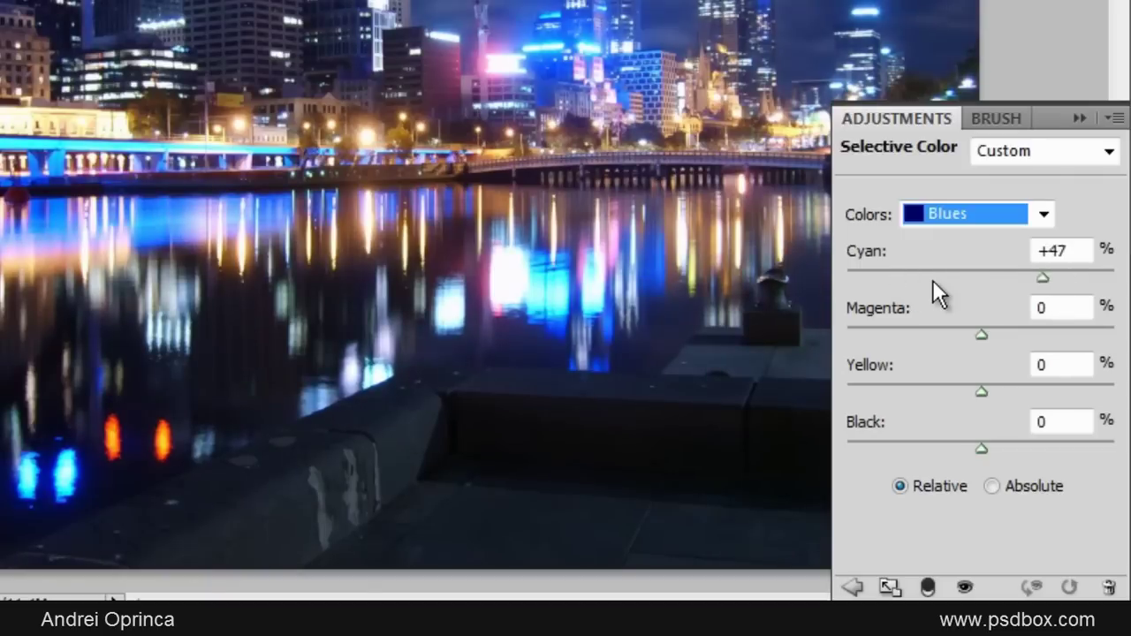
left_click_drag(932, 279, 891, 281)
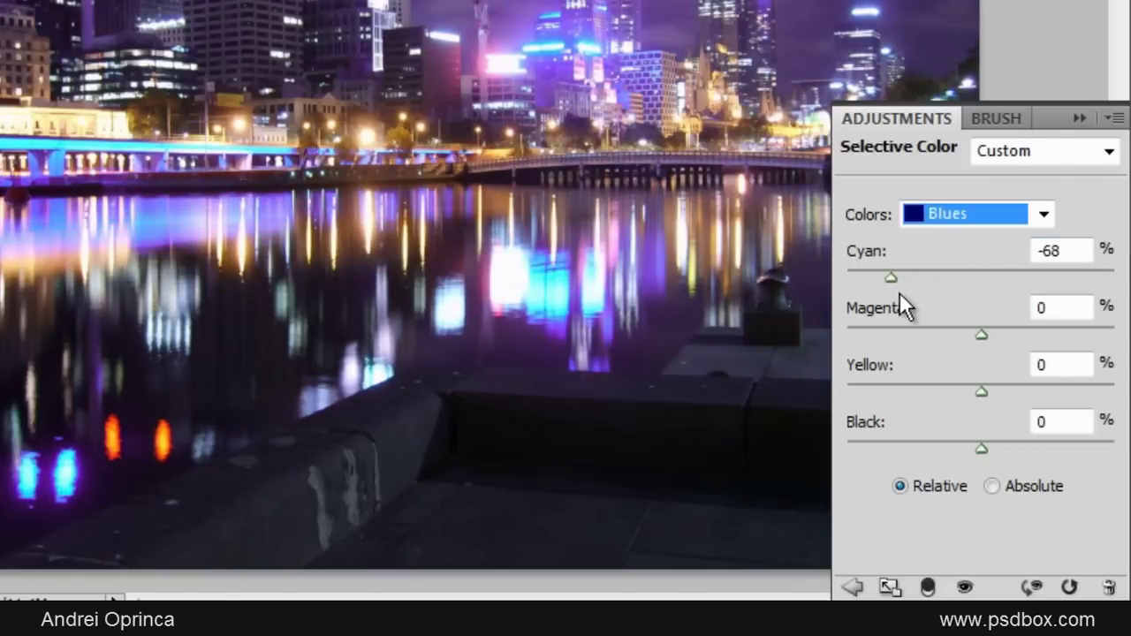
left_click_drag(948, 275, 1051, 276)
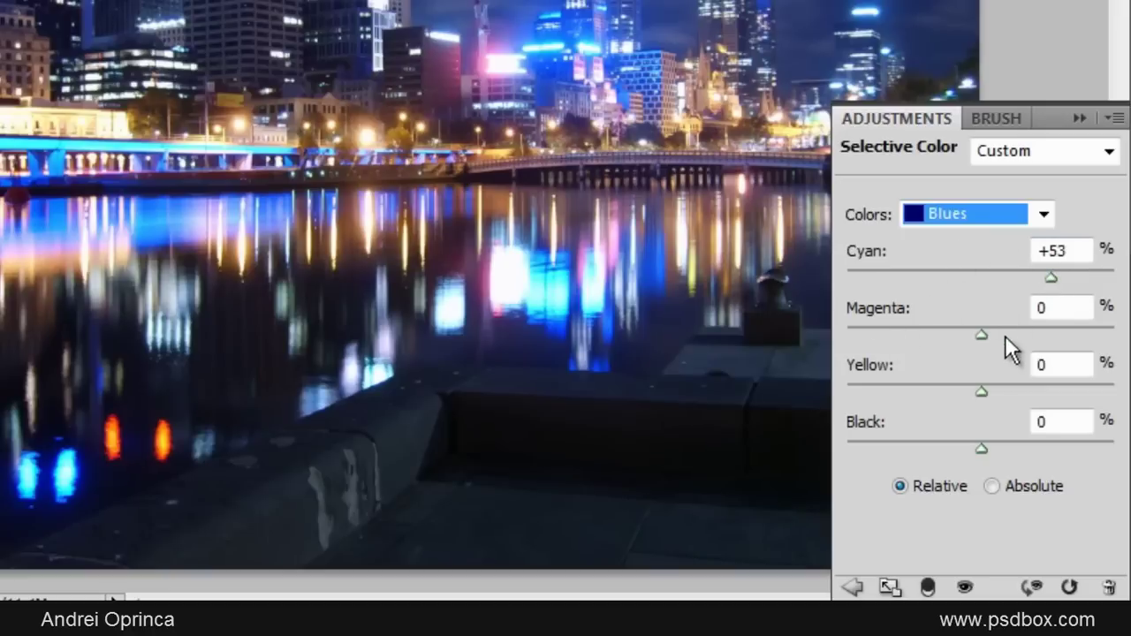
- Set the Blues' Magenta to -41 and Yellow to -34, then switch to the Whites range
left_click_drag(979, 335, 927, 328)
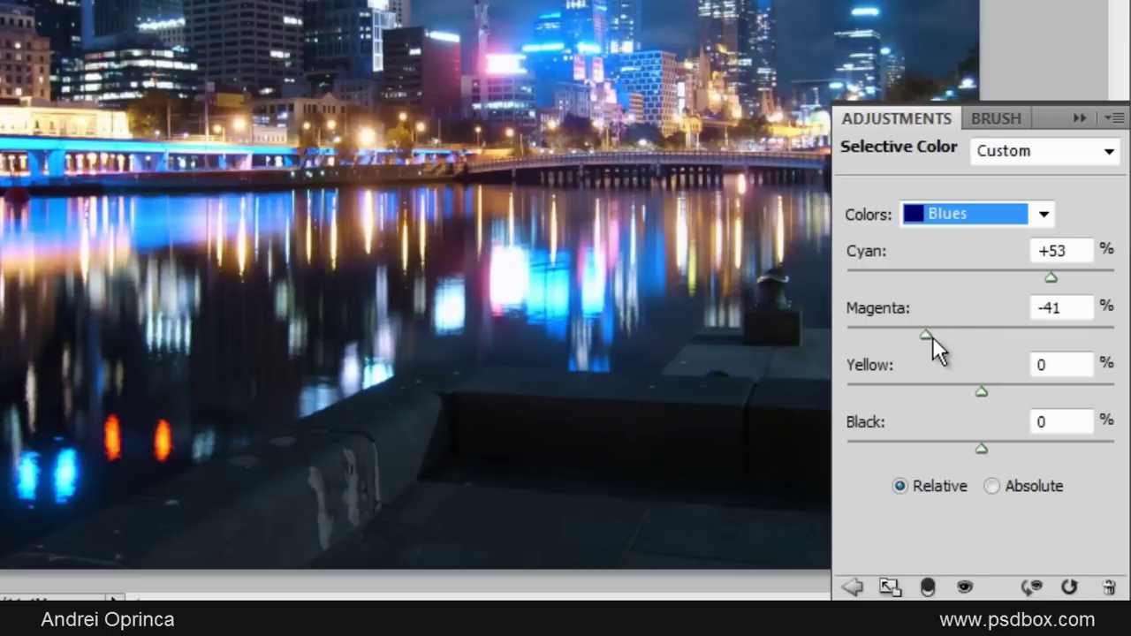
left_click_drag(981, 392, 887, 395)
left_click(935, 394)
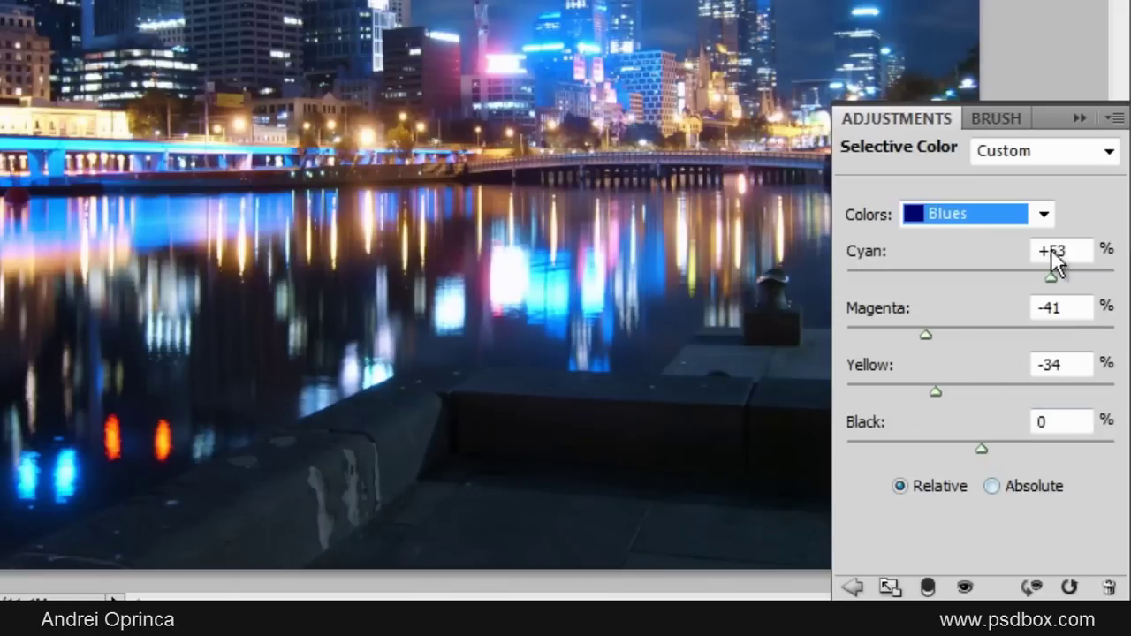
left_click(1036, 219)
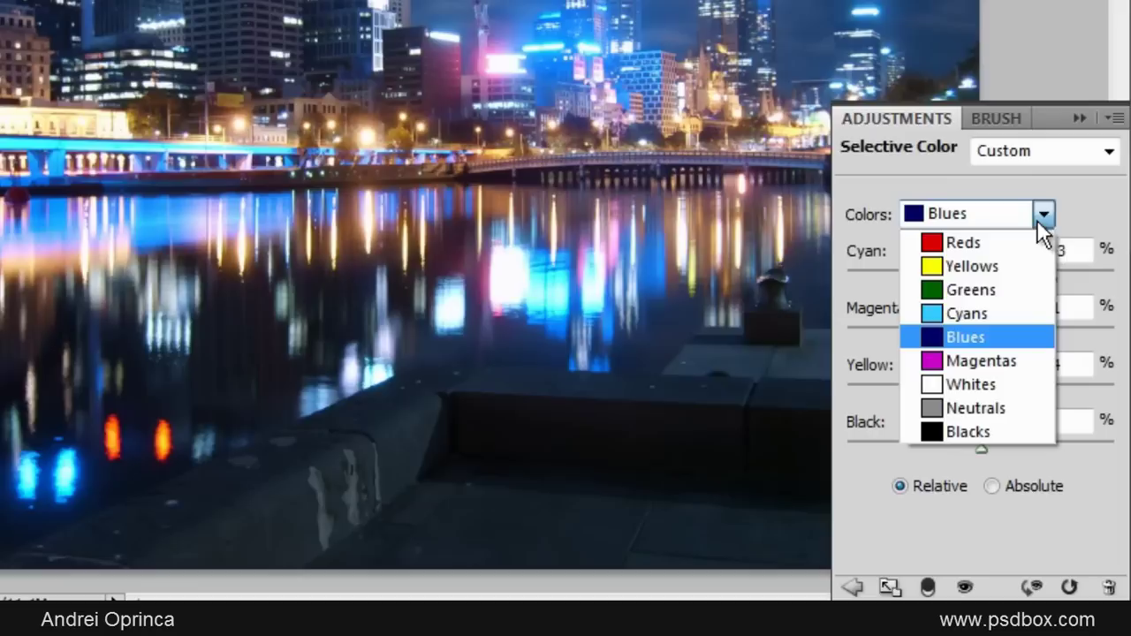
left_click(982, 386)
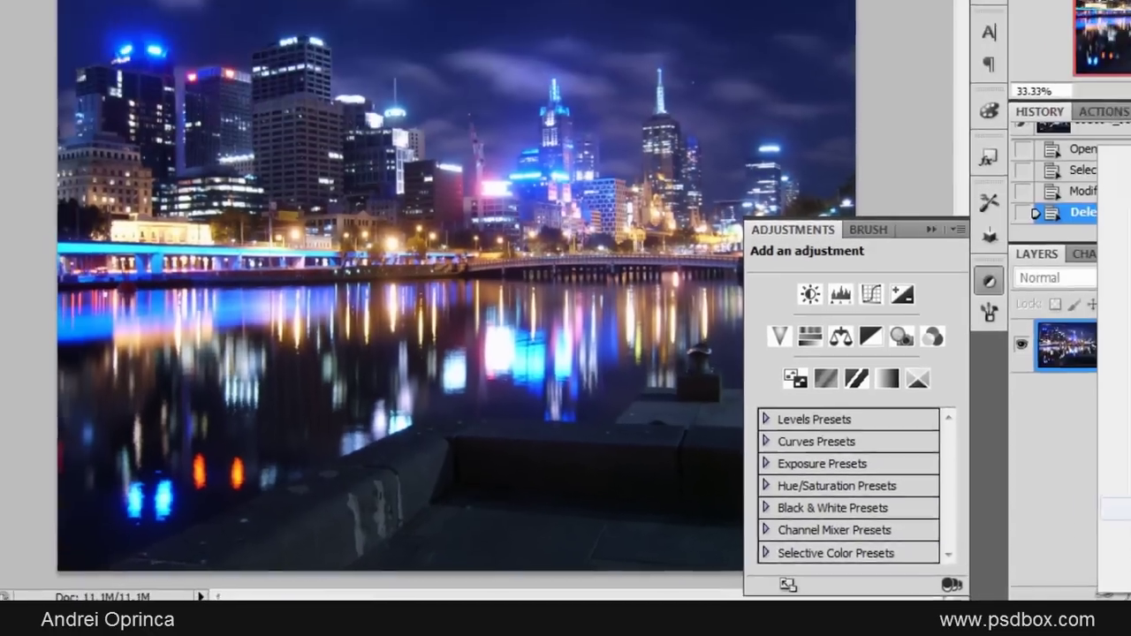
- Add a Photo Filter layer and try the Warming Filter (LBA) preset at 71% density
left_click(1045, 592)
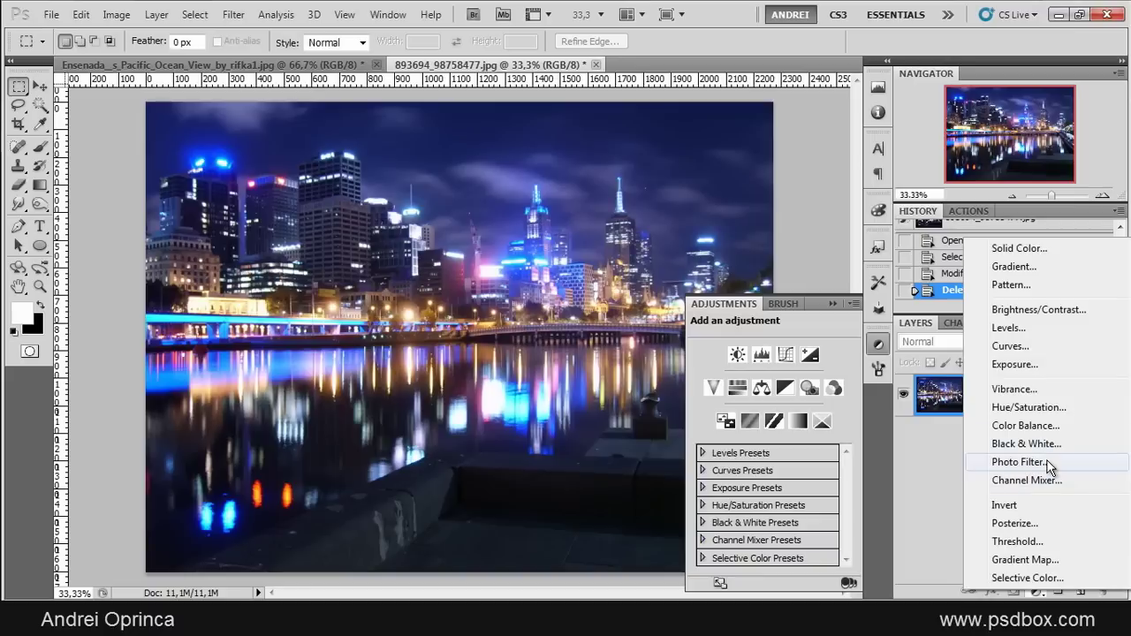
left_click(1049, 462)
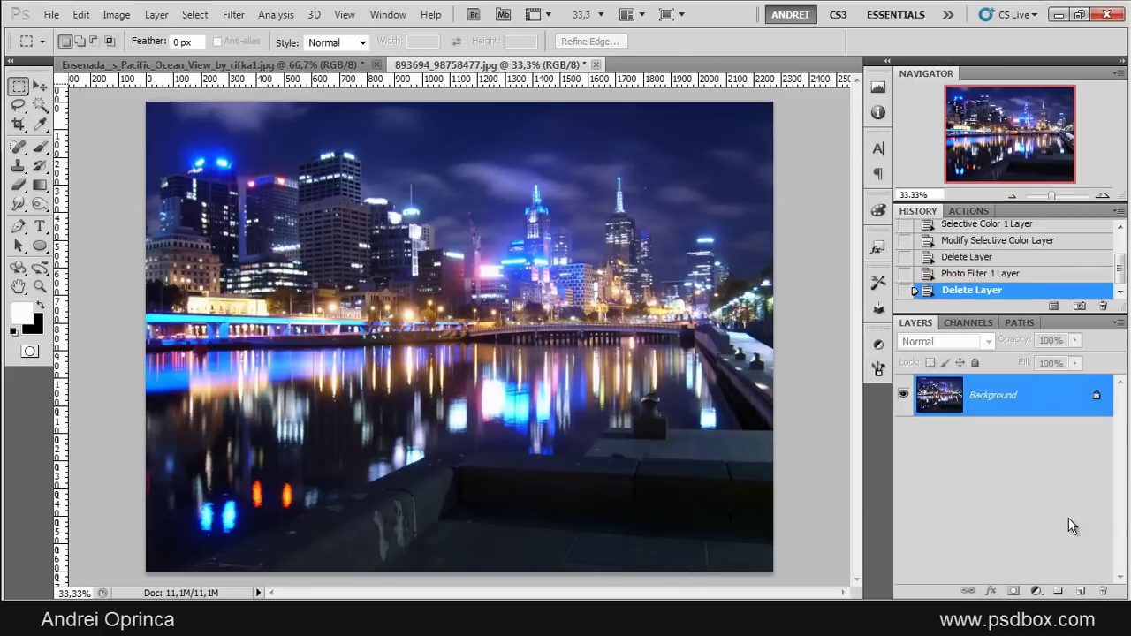
left_click(1037, 594)
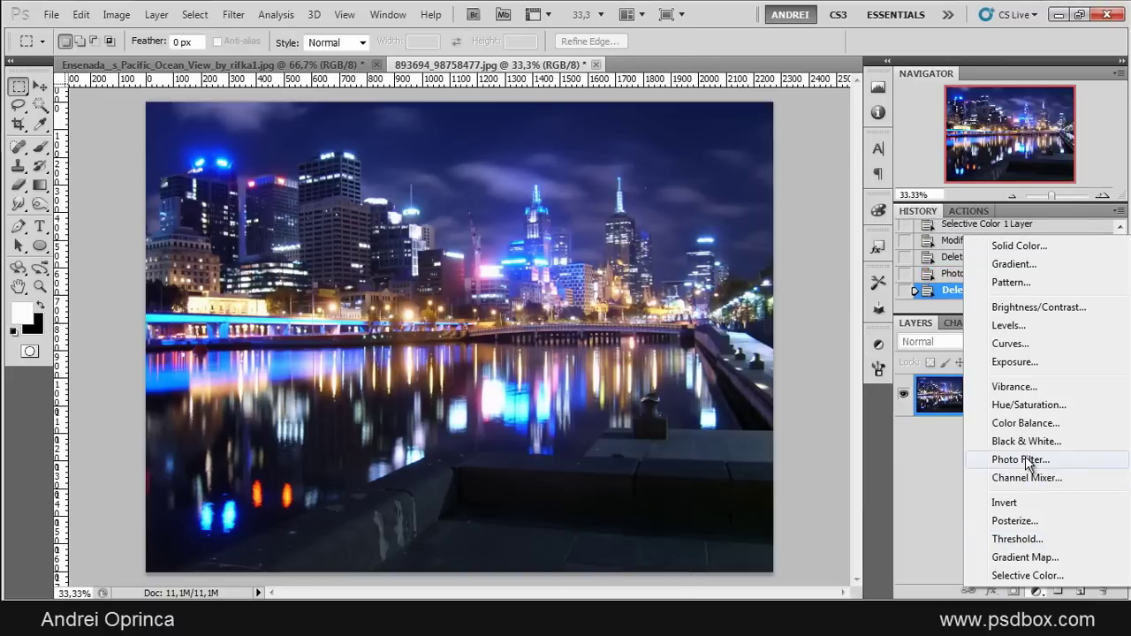
left_click(1025, 460)
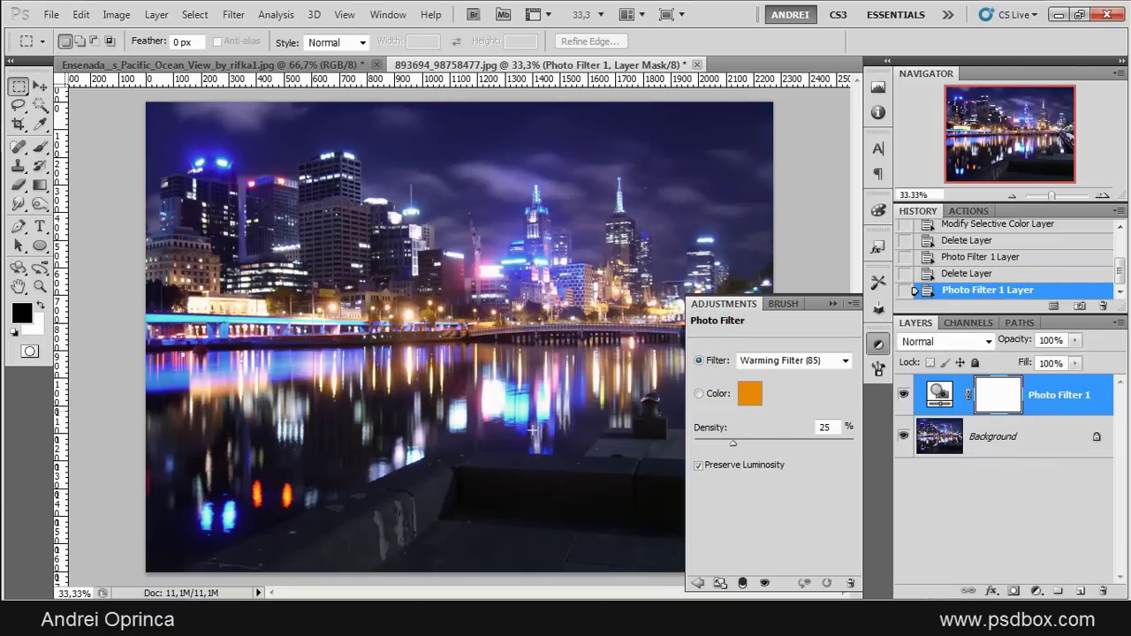
left_click(780, 442)
left_click(845, 361)
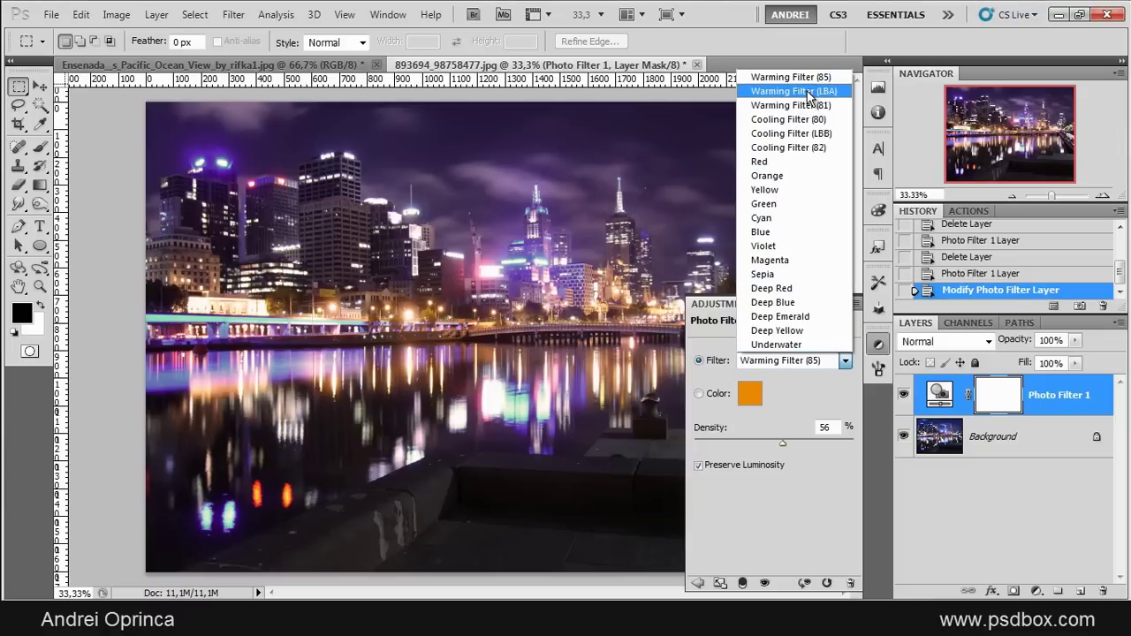
left_click(806, 90)
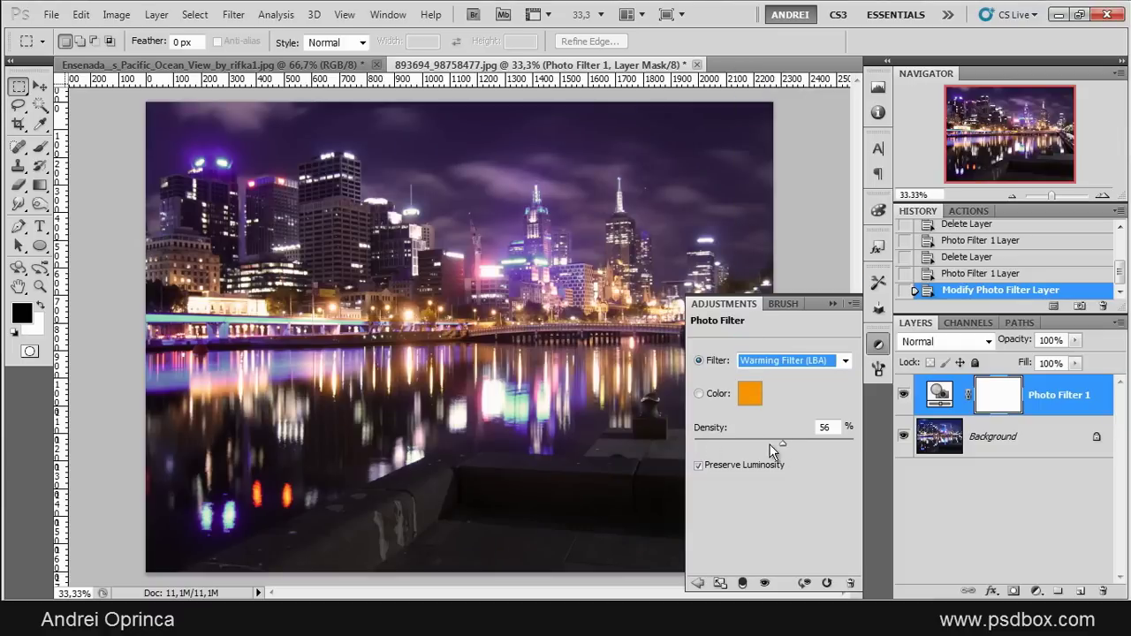
left_click_drag(782, 444, 807, 447)
- Switch the photo filter to Red with density 80%
left_click(844, 364)
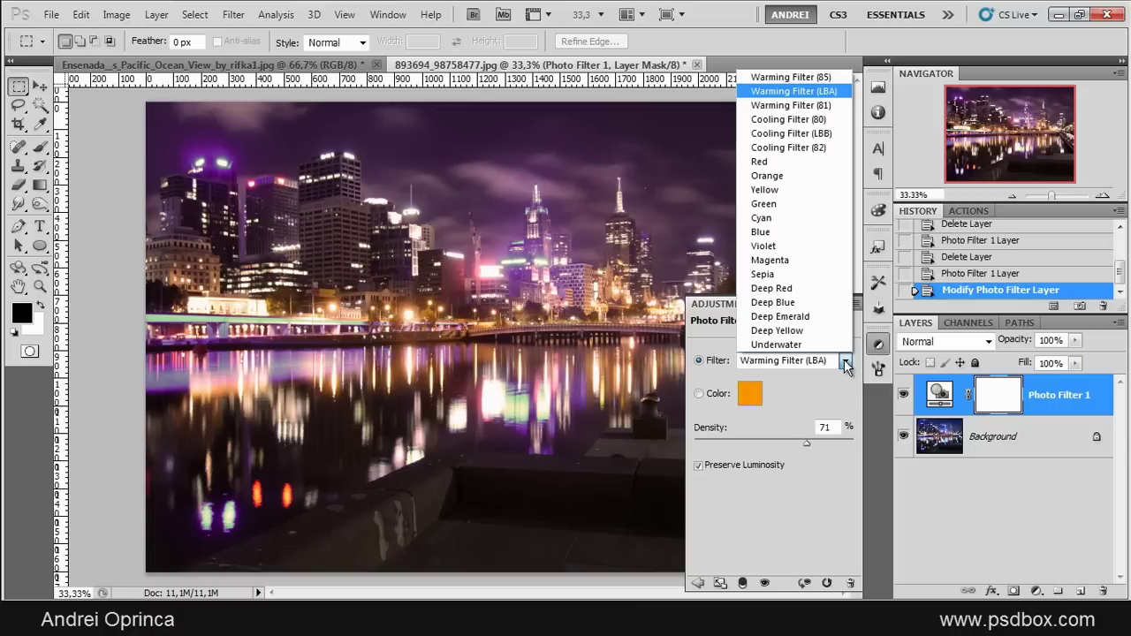
left_click(781, 162)
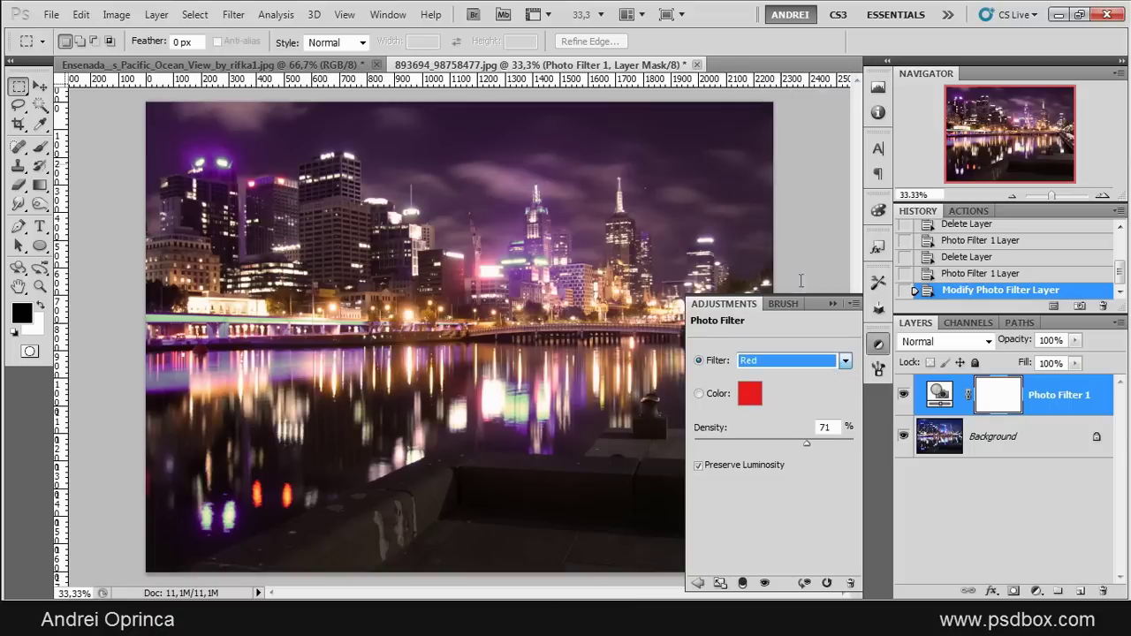
left_click_drag(731, 440, 728, 442)
- Try Soft Light, then Color blending on the Photo Filter layer and lower its opacity to 65%
left_click(834, 306)
left_click(976, 341)
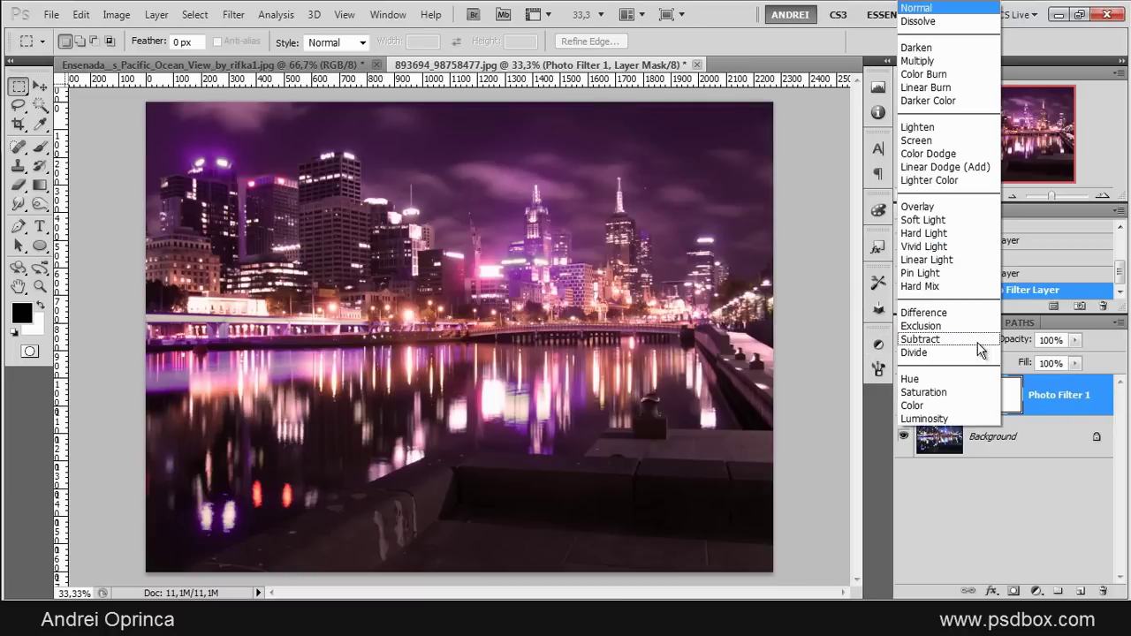
left_click(940, 221)
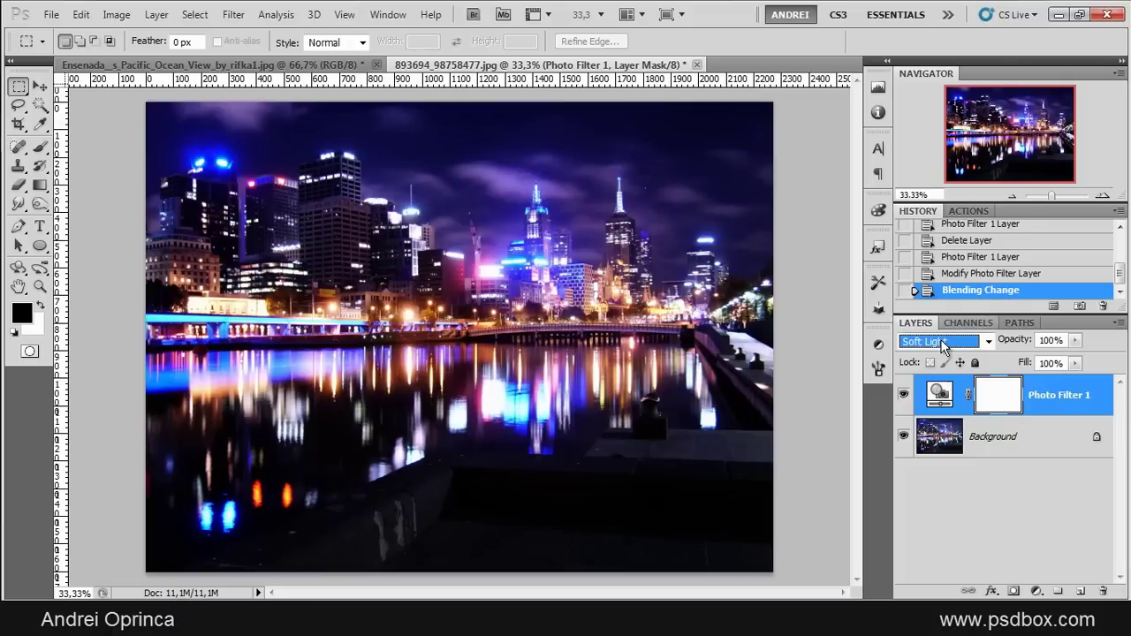
left_click(942, 343)
left_click(939, 410)
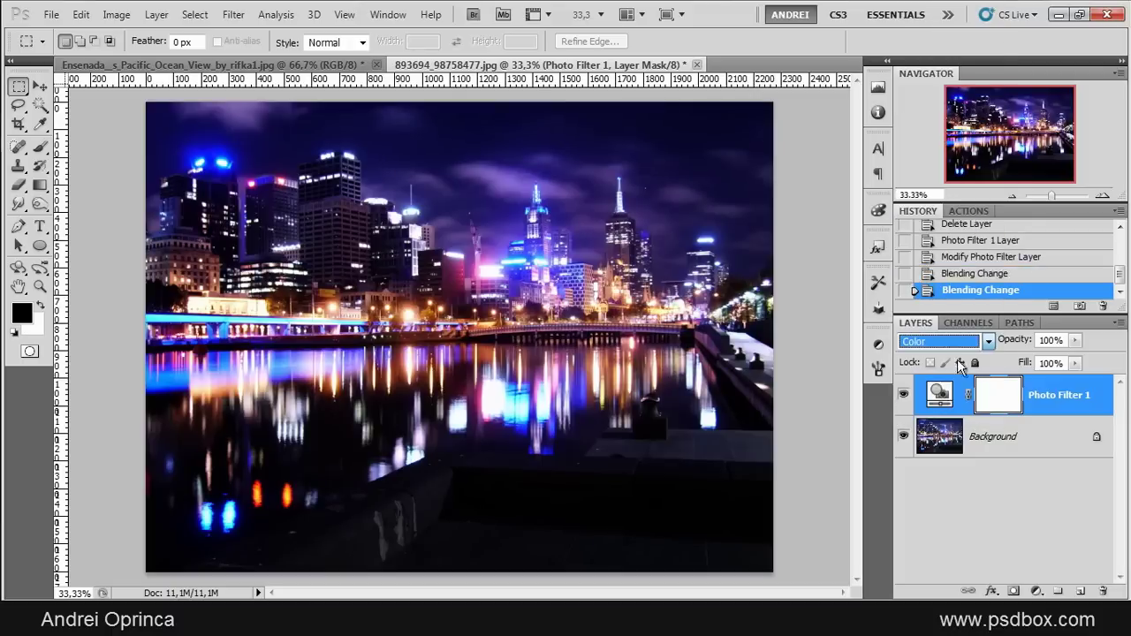
left_click(1074, 340)
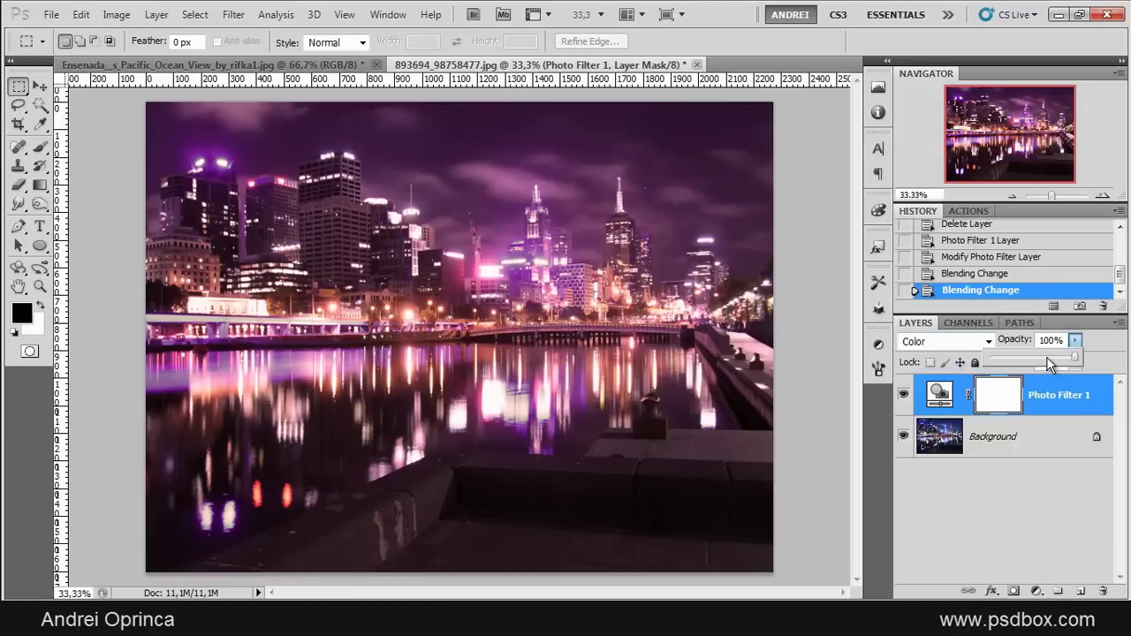
left_click_drag(1047, 362, 1040, 363)
- Open and cancel Layer Style for Photo Filter 1, then delete the layer
double_click(1094, 394)
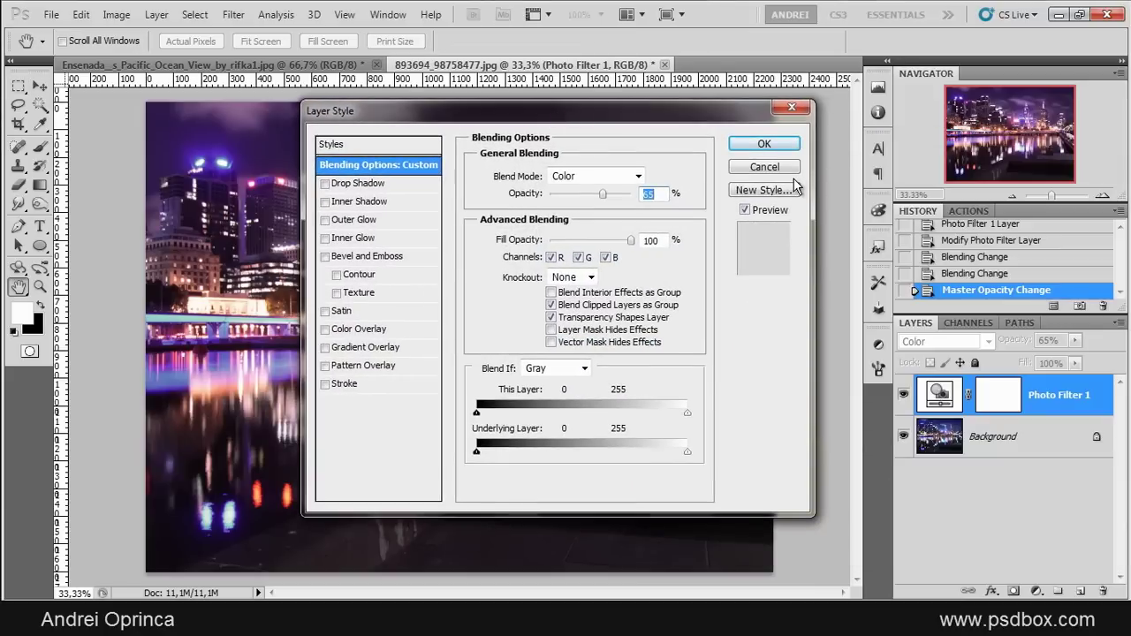
left_click(785, 168)
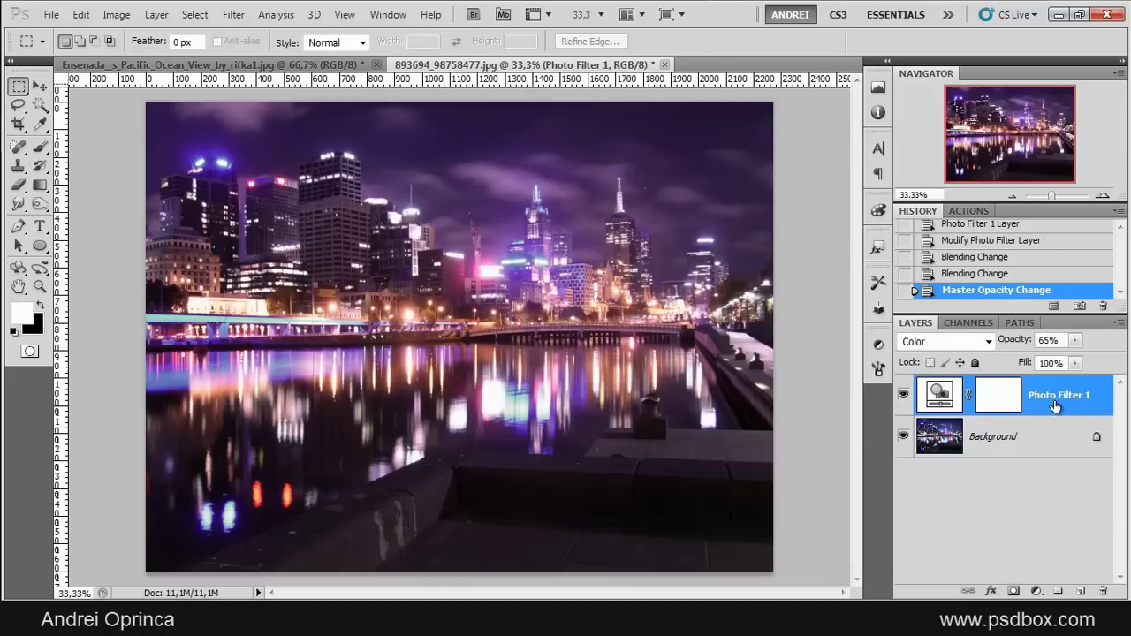
left_click_drag(1098, 402, 1103, 590)
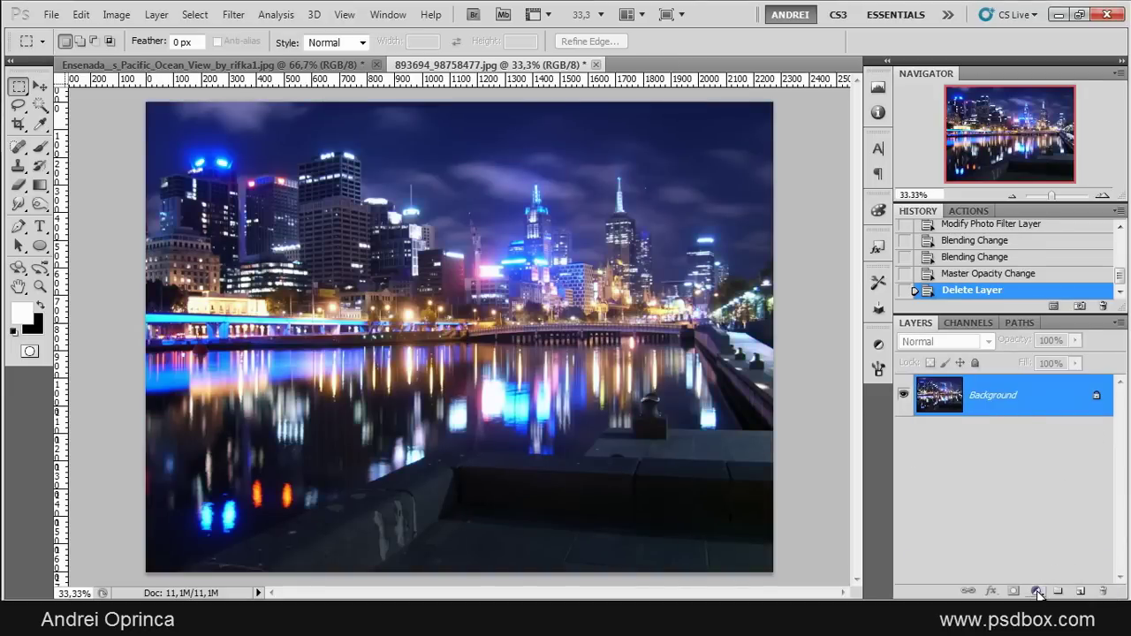
- Try Brightness/Contrast and Levels adjustment layers from the new adjustment layer menu
left_click(1038, 592)
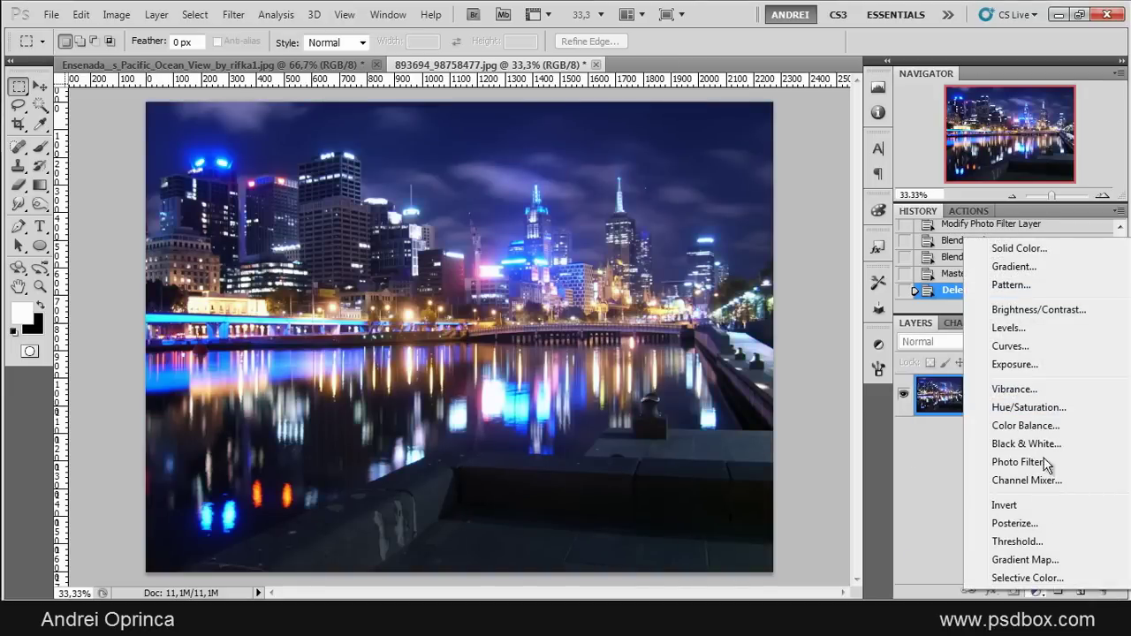
left_click(1029, 310)
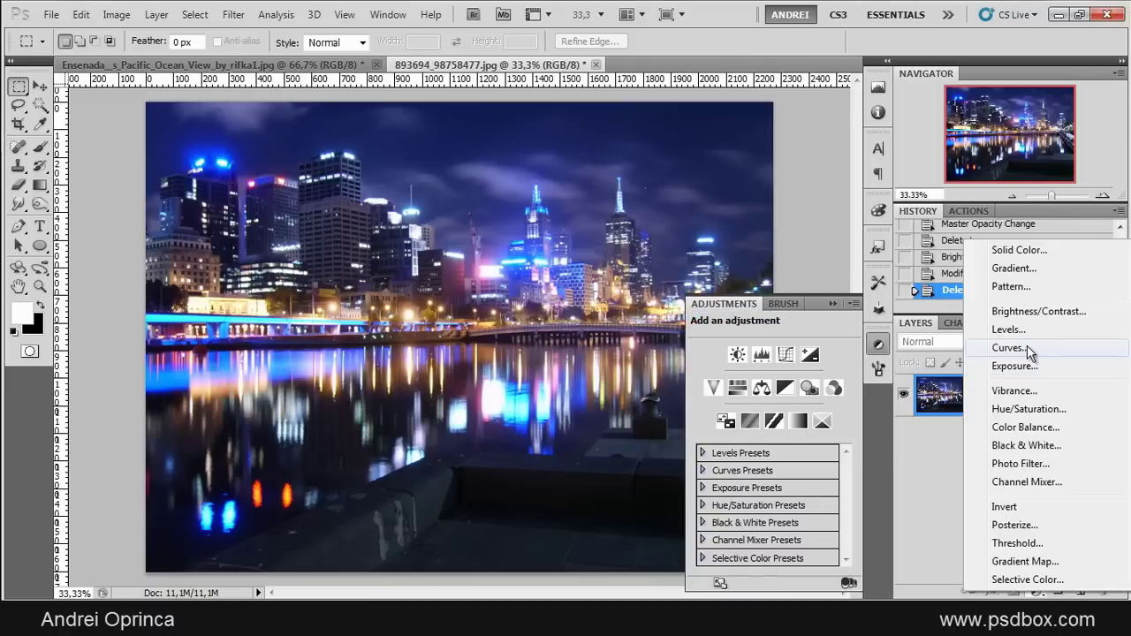
left_click(1018, 331)
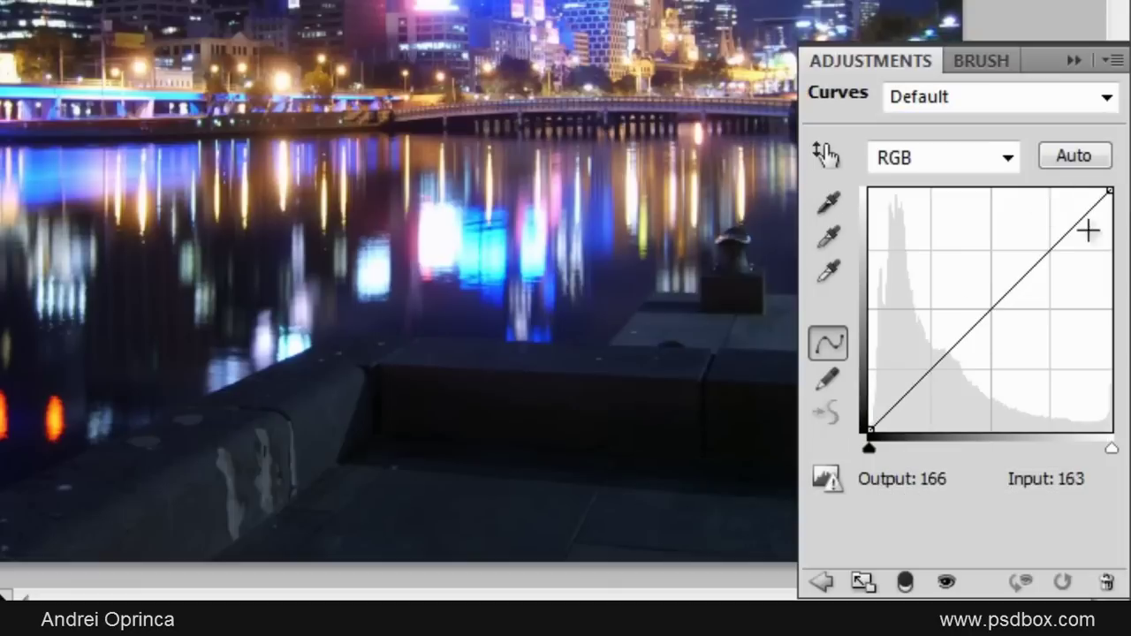
- Add and drag curve points, set the white point to 216 and leave black at 0
left_click(1066, 238)
left_click_drag(953, 347, 951, 362)
left_click_drag(1021, 291, 1021, 304)
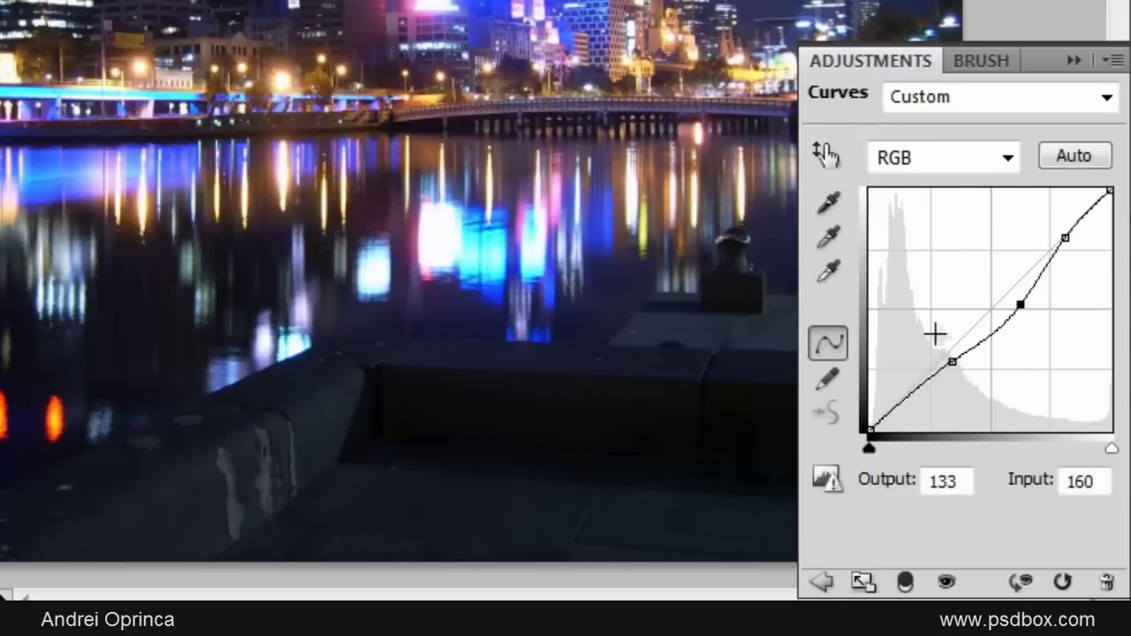
mouse_move(951, 360)
left_mouse_down()
mouse_move(937, 316)
mouse_move(940, 366)
mouse_move(939, 344)
mouse_move(949, 384)
mouse_move(959, 381)
left_mouse_up()
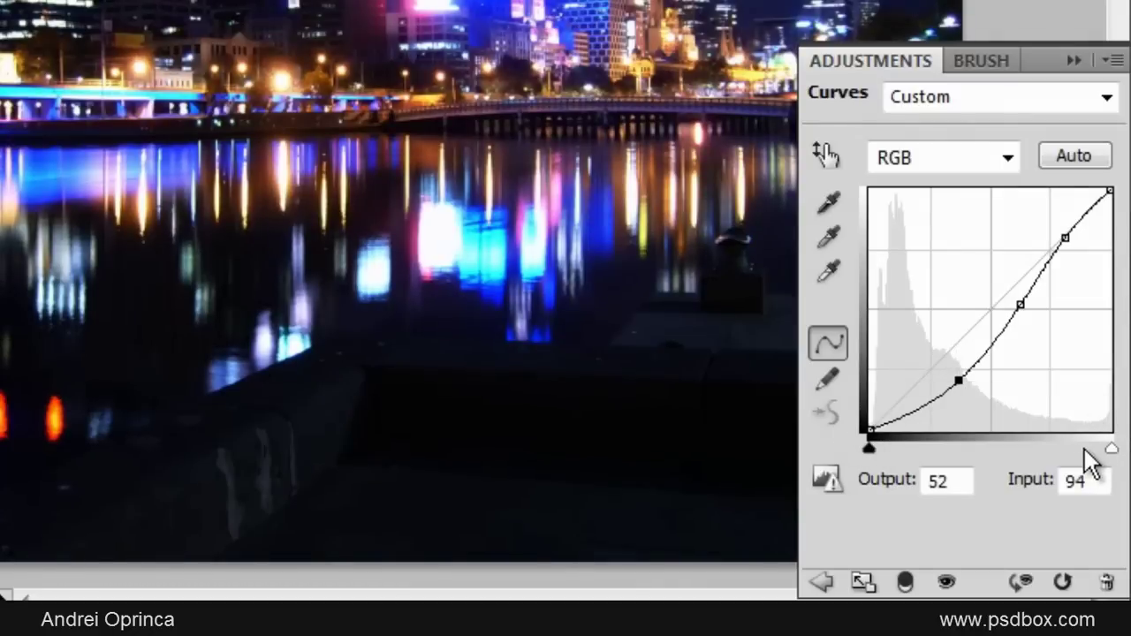
mouse_move(1111, 449)
left_mouse_down()
mouse_move(1043, 450)
mouse_move(1111, 448)
left_mouse_up()
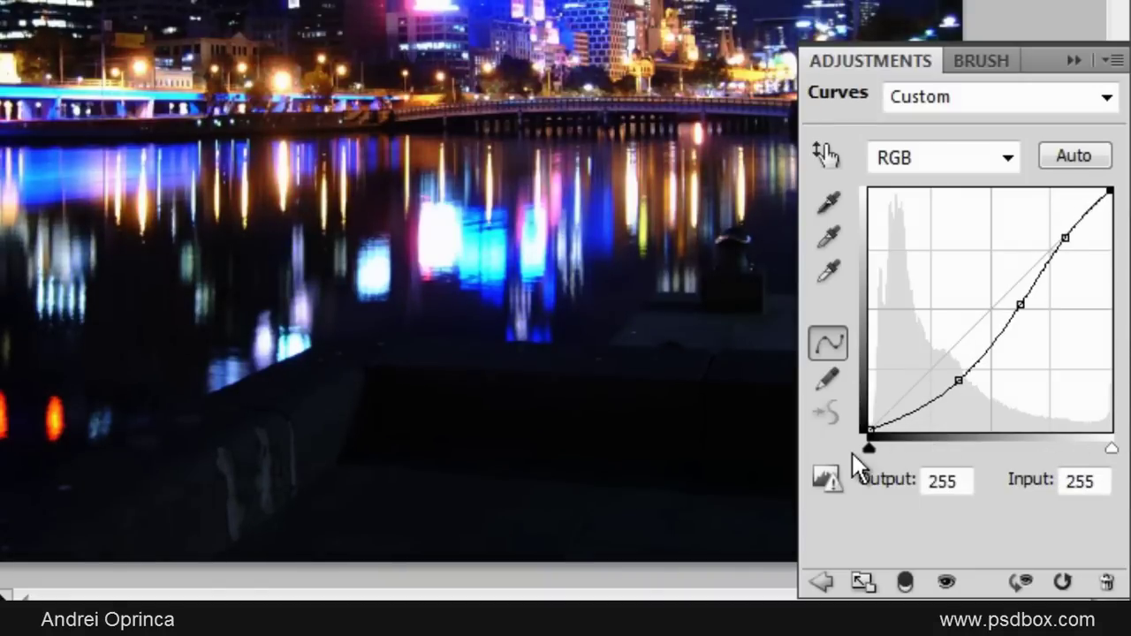
mouse_move(868, 448)
left_mouse_down()
mouse_move(962, 450)
mouse_move(859, 450)
left_mouse_up()
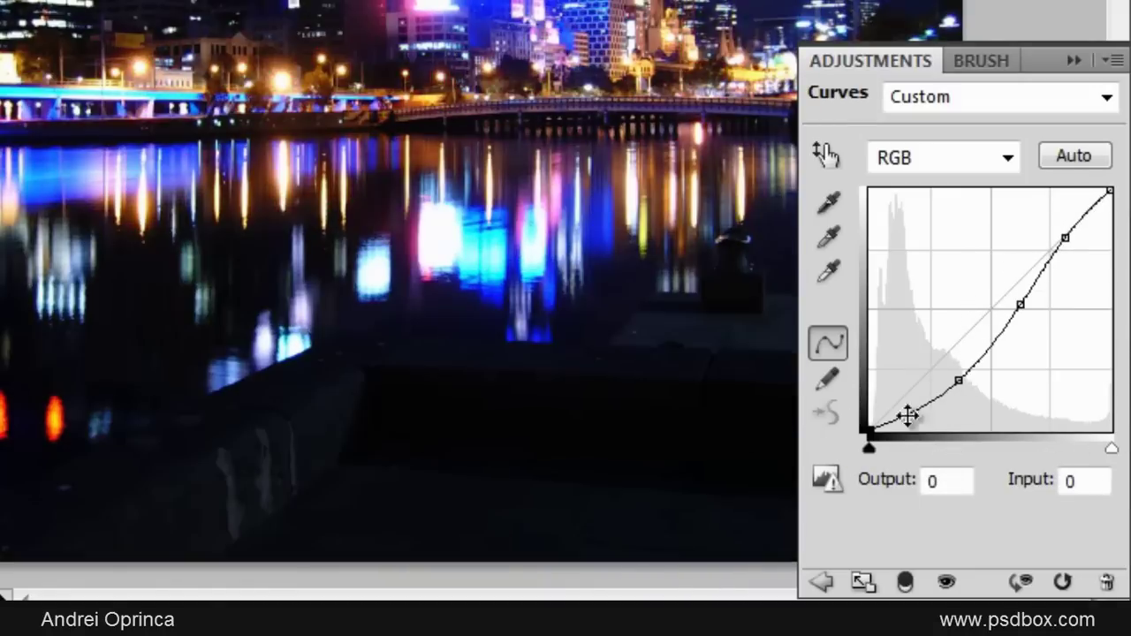
- Reshape the curve to brighten the photo, remove extra points, then ease it back to nearly straight
left_click_drag(964, 378, 931, 310)
left_click(973, 314)
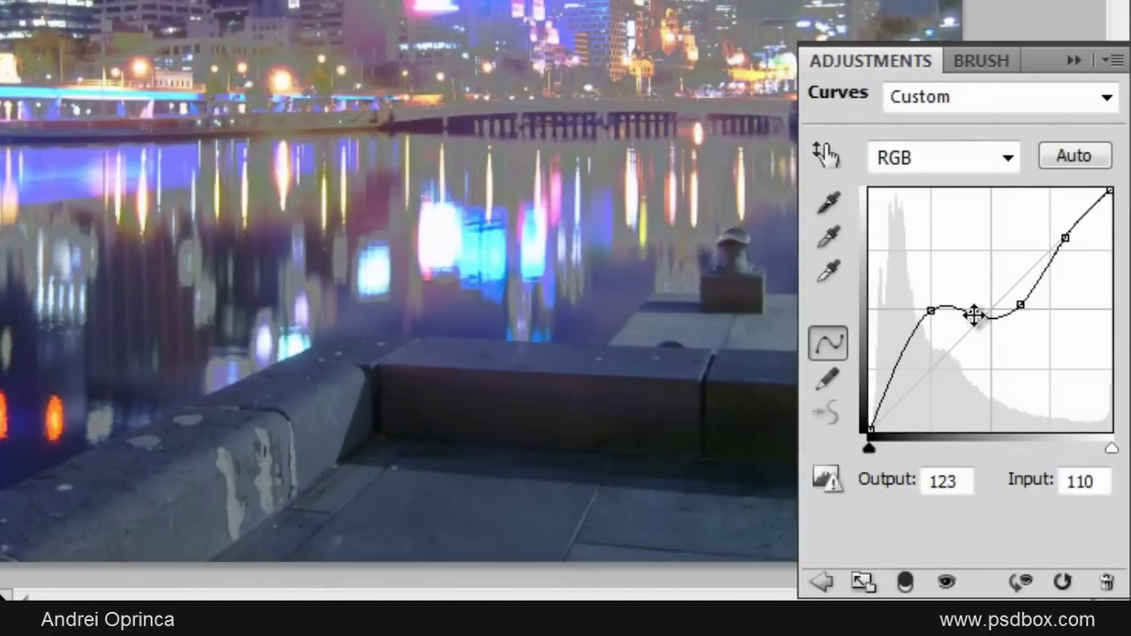
left_click_drag(973, 314, 976, 177)
left_click_drag(1022, 305, 1066, 233)
left_click_drag(1058, 170, 1056, 173)
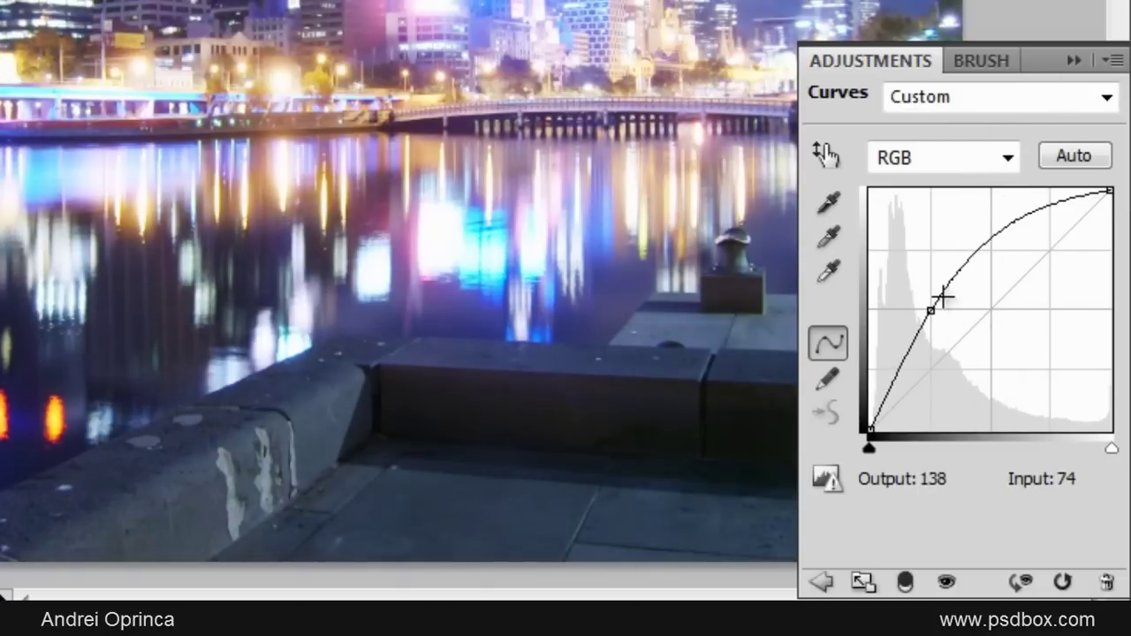
left_click_drag(930, 311, 949, 351)
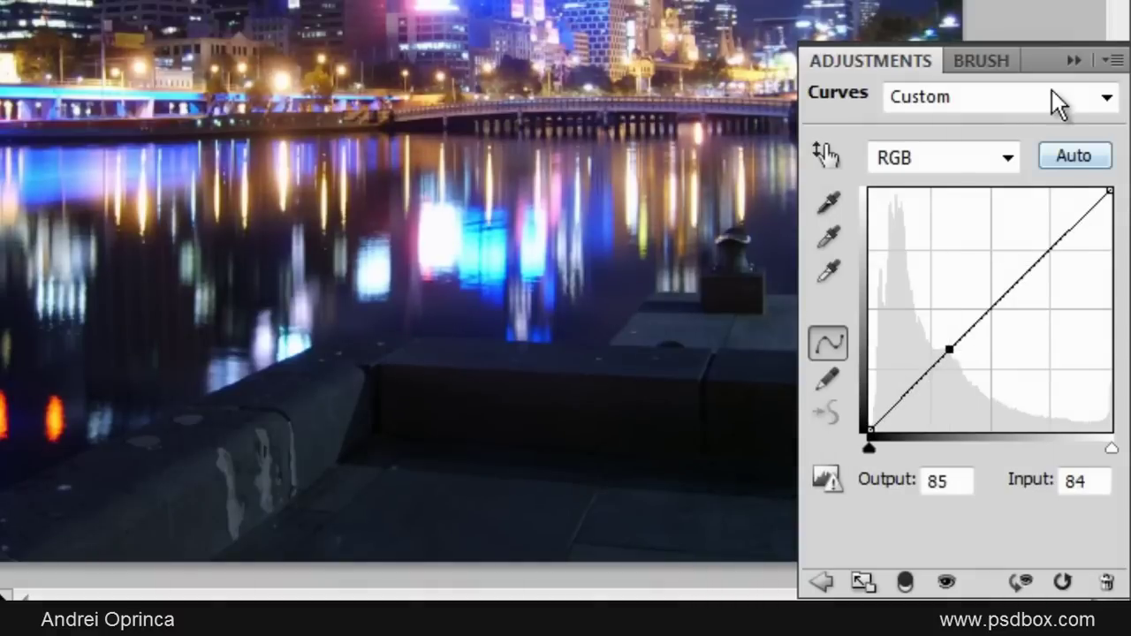
- Apply the Lighter (RGB) curve preset, then delete the Curves 1 layer
left_click(1102, 102)
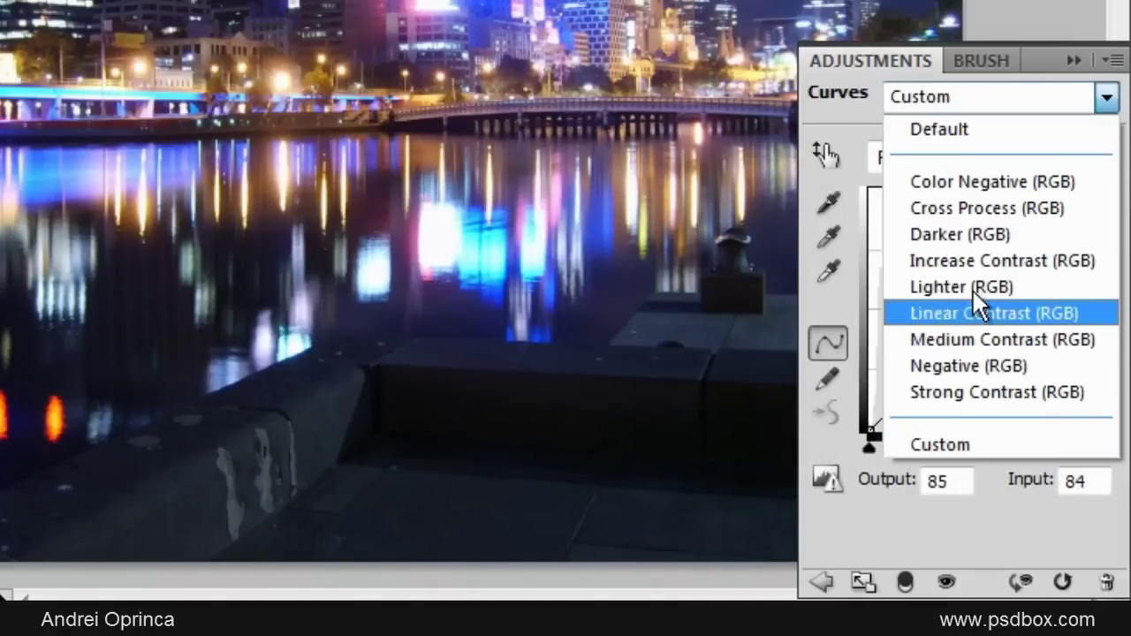
left_click(968, 287)
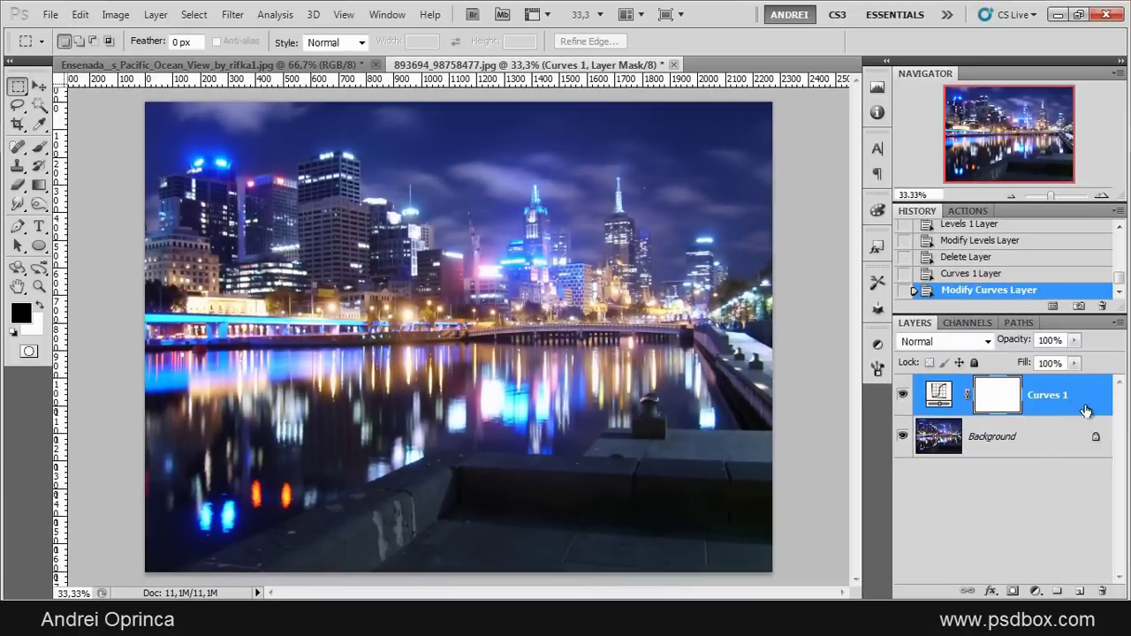
left_click_drag(1087, 410, 1101, 590)
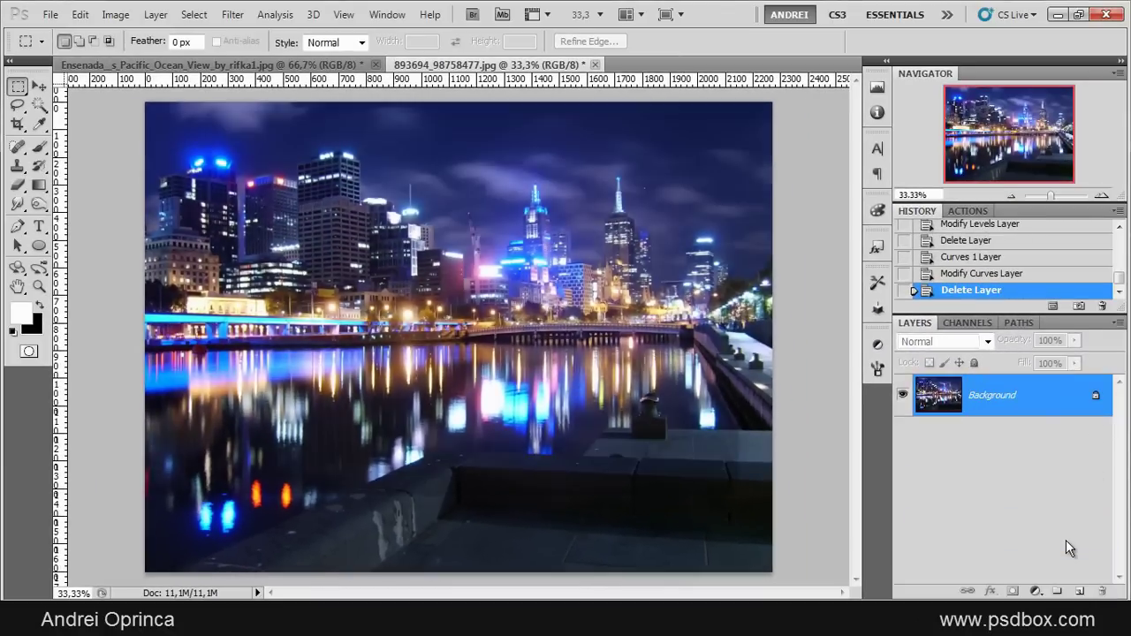